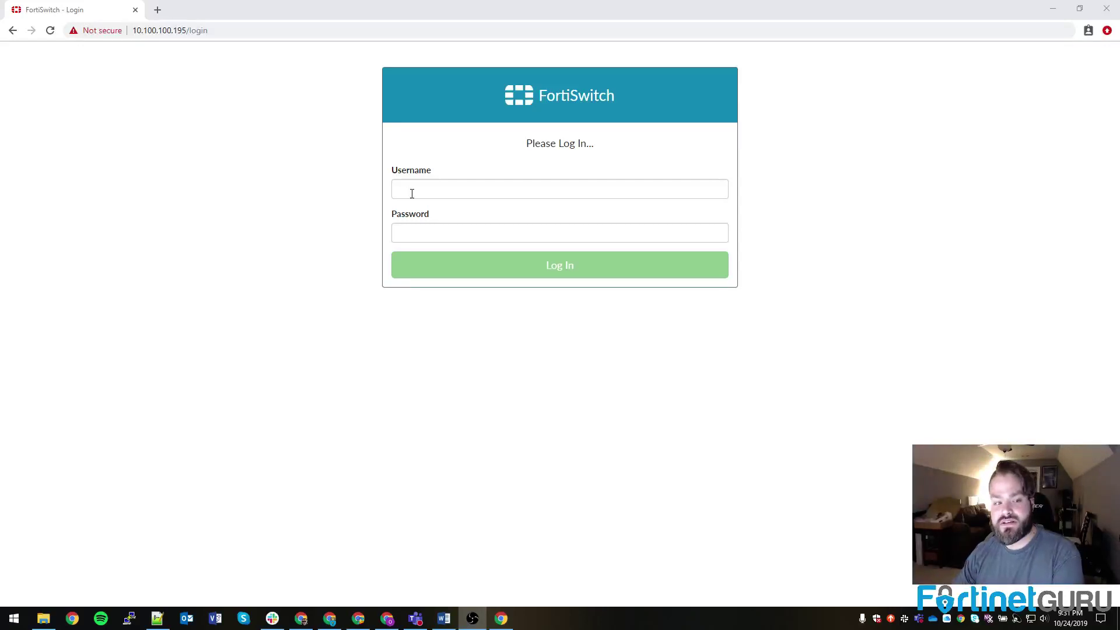
Step: Log in with the username admin and postpone the insecure-password warning
click(412, 193)
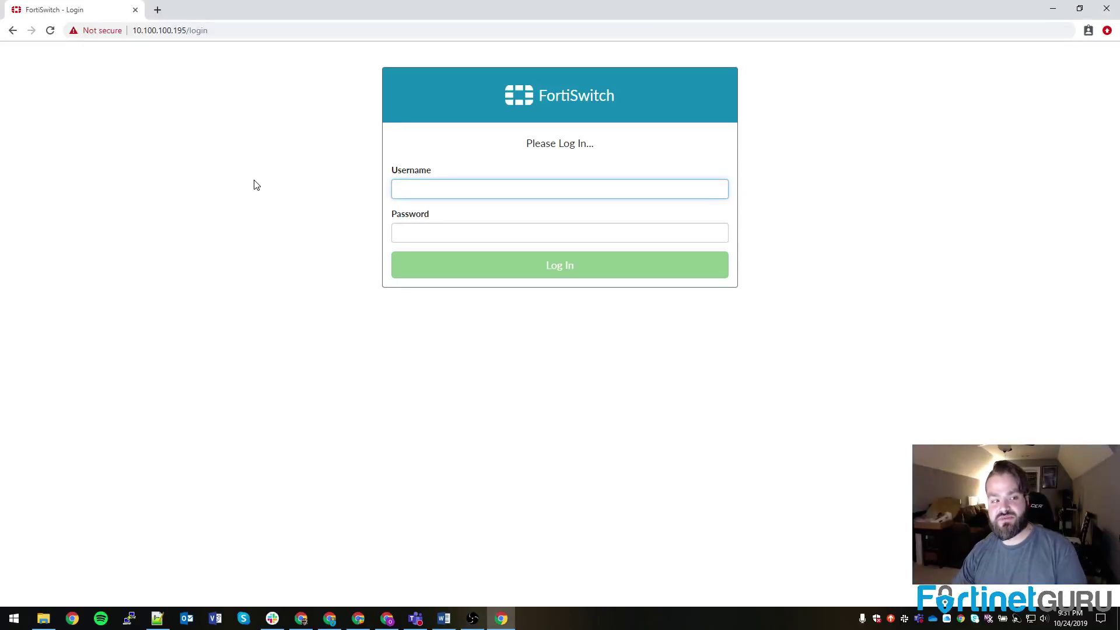
text(admin)
key(Return)
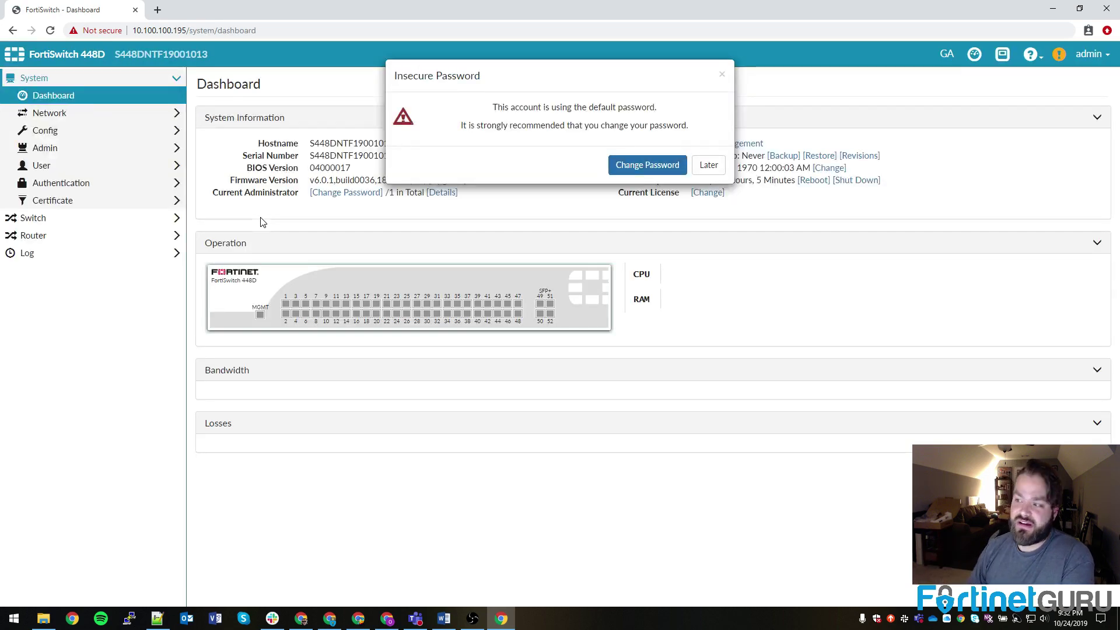
click(705, 162)
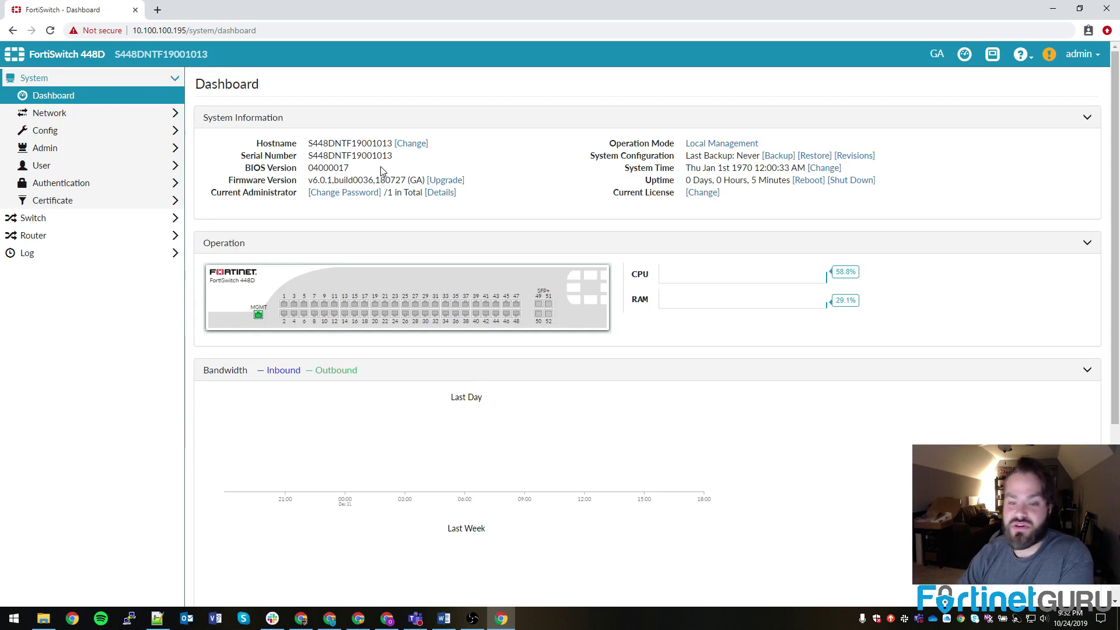
Step: Browse Network > Interface from the Physical list to the empty VLAN list
click(51, 113)
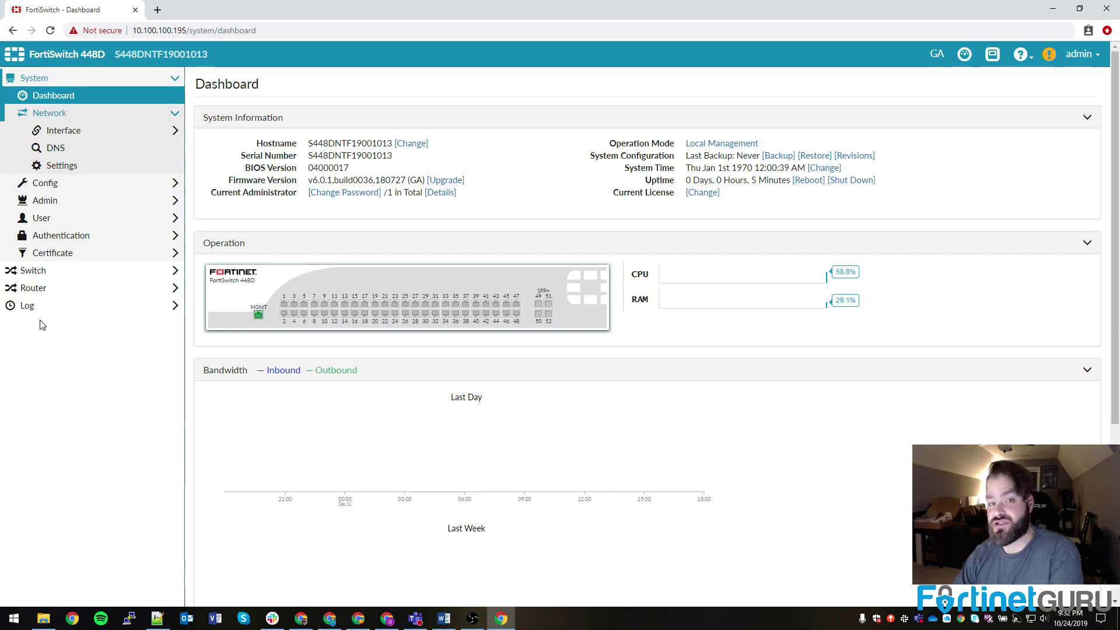
click(64, 130)
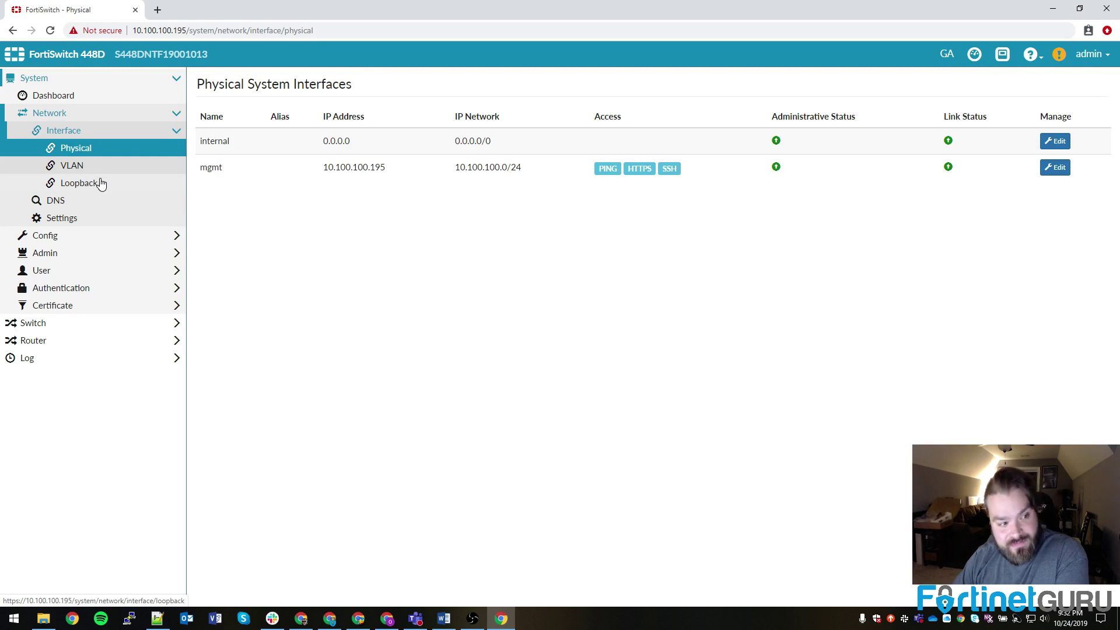
click(97, 170)
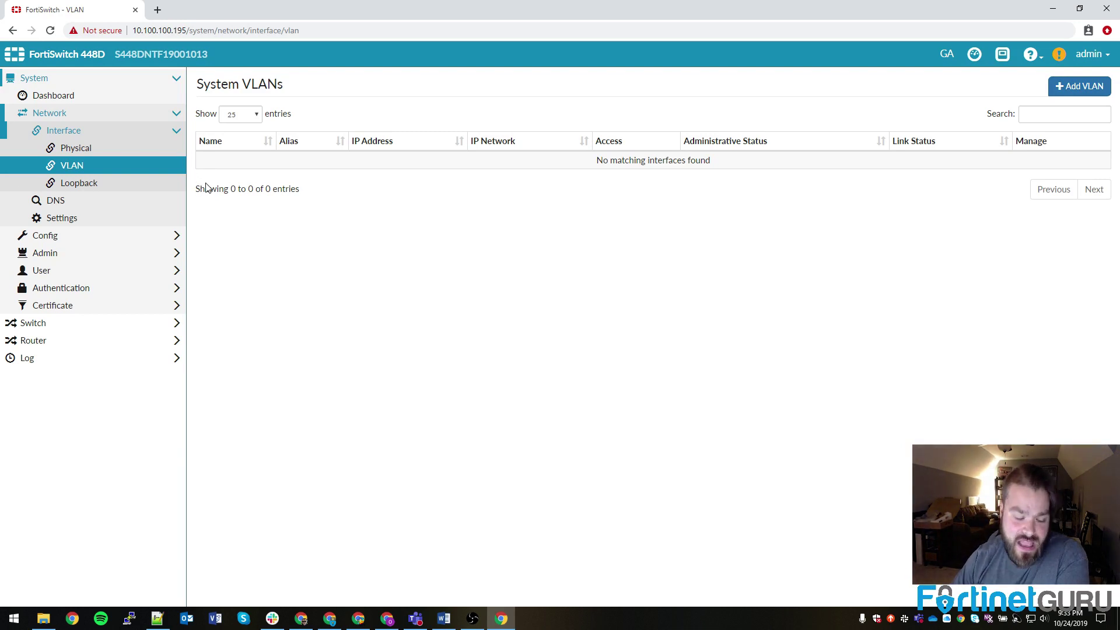
Step: Review the primary and secondary DNS servers and local domain name, then view Network Settings
click(52, 200)
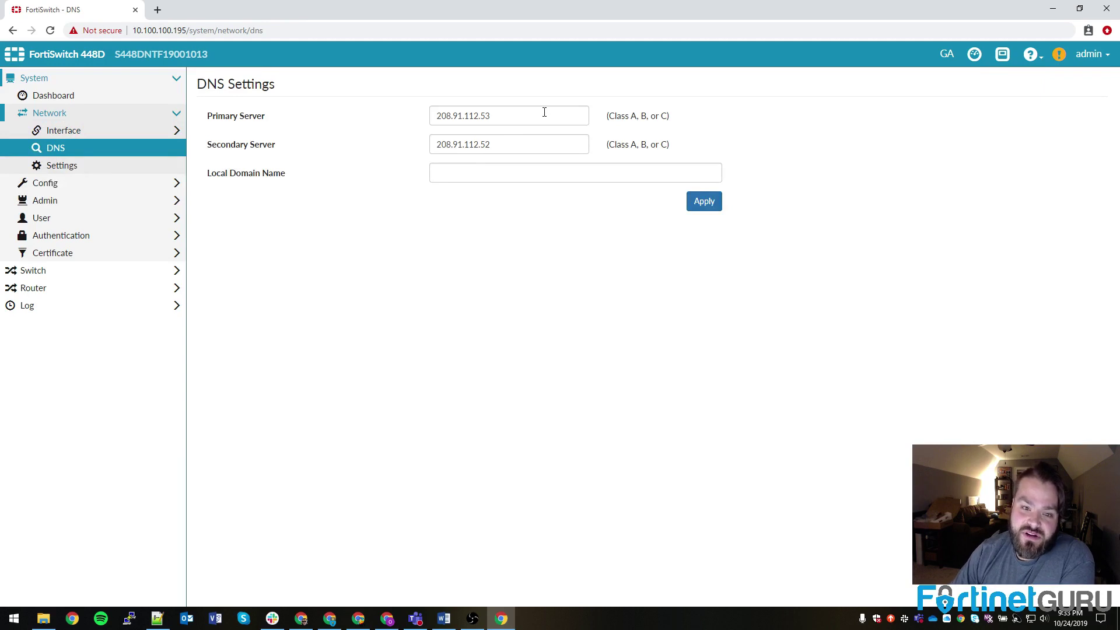
click(544, 112)
click(544, 148)
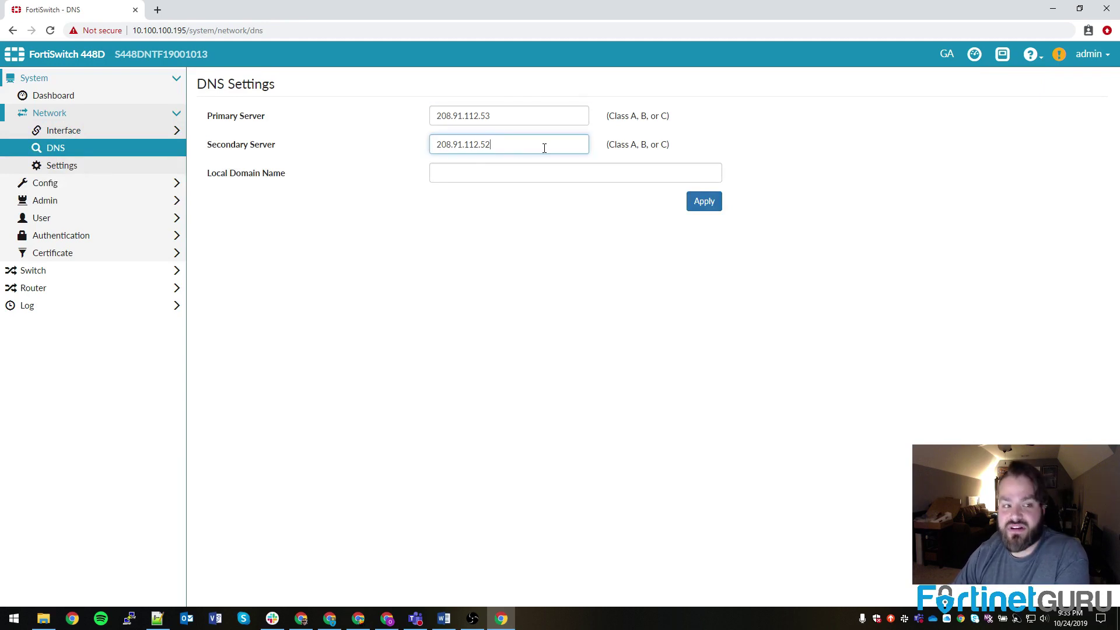
click(501, 115)
click(512, 144)
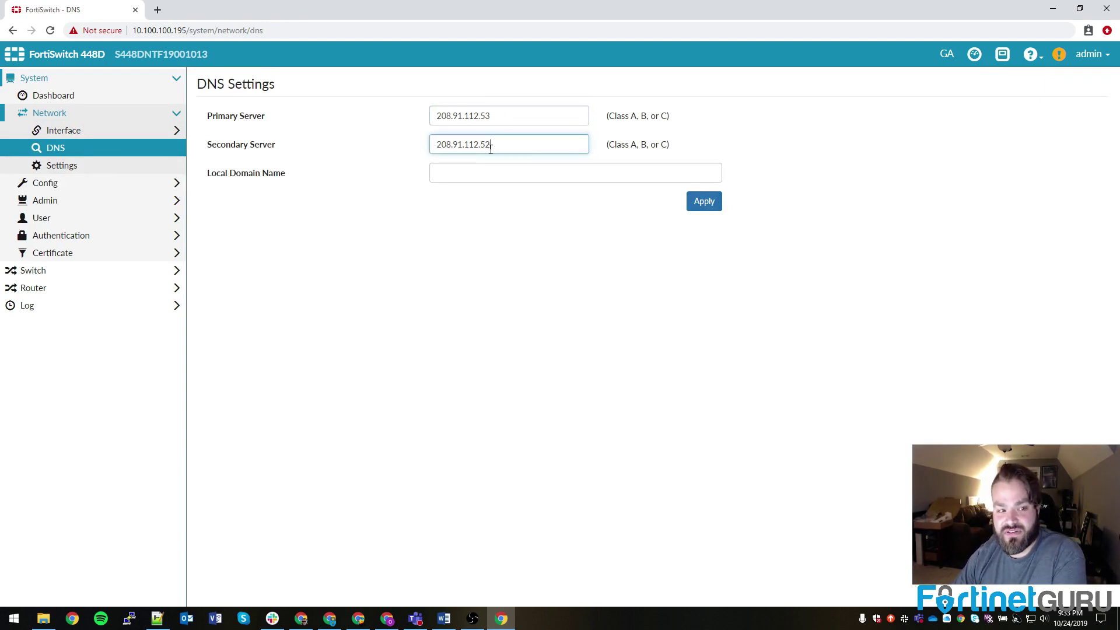
click(486, 174)
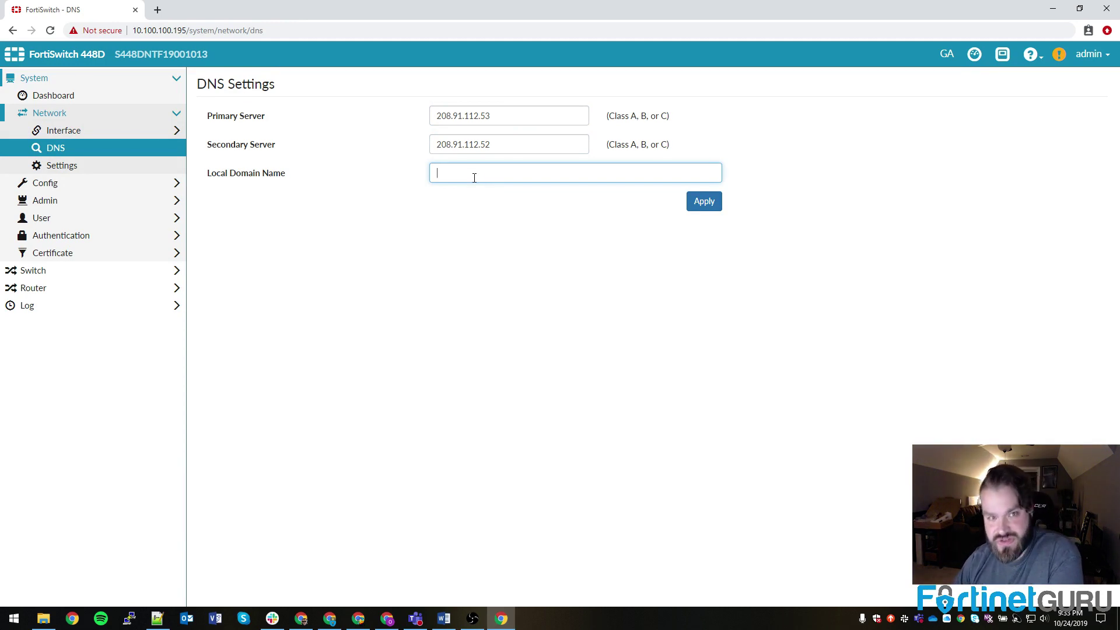
click(68, 168)
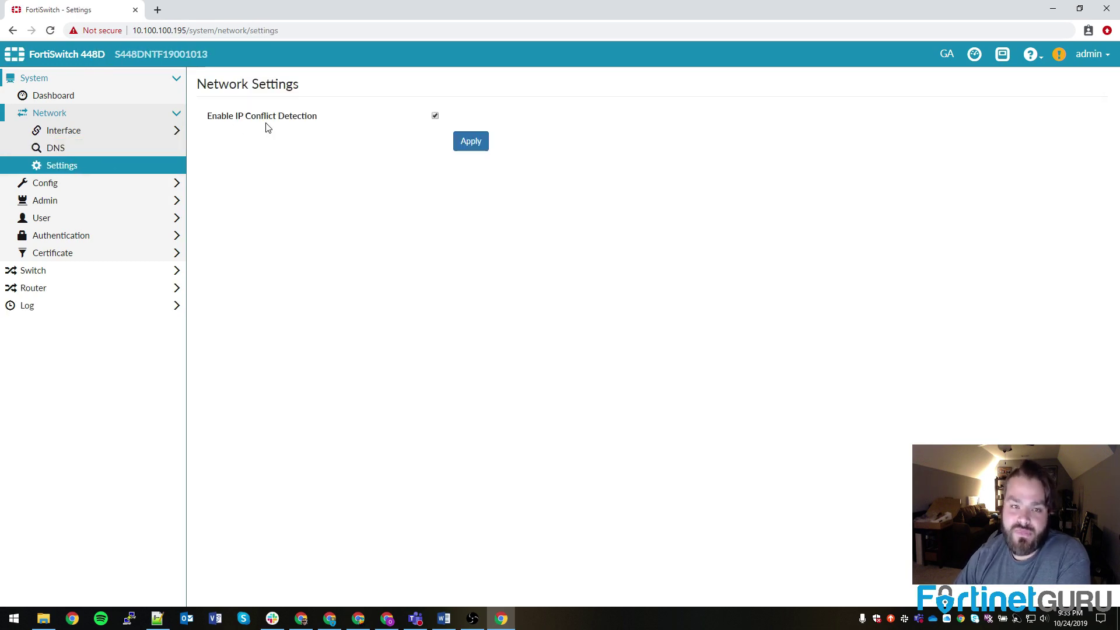
Step: Open the public SNMP community for editing from the Communities list
click(74, 184)
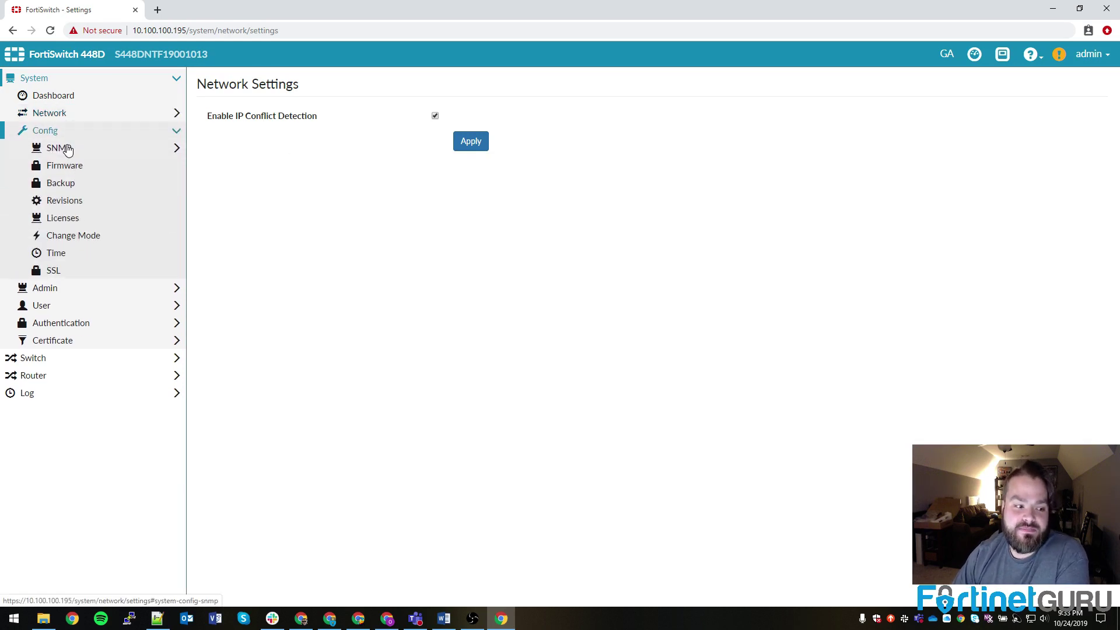
click(66, 153)
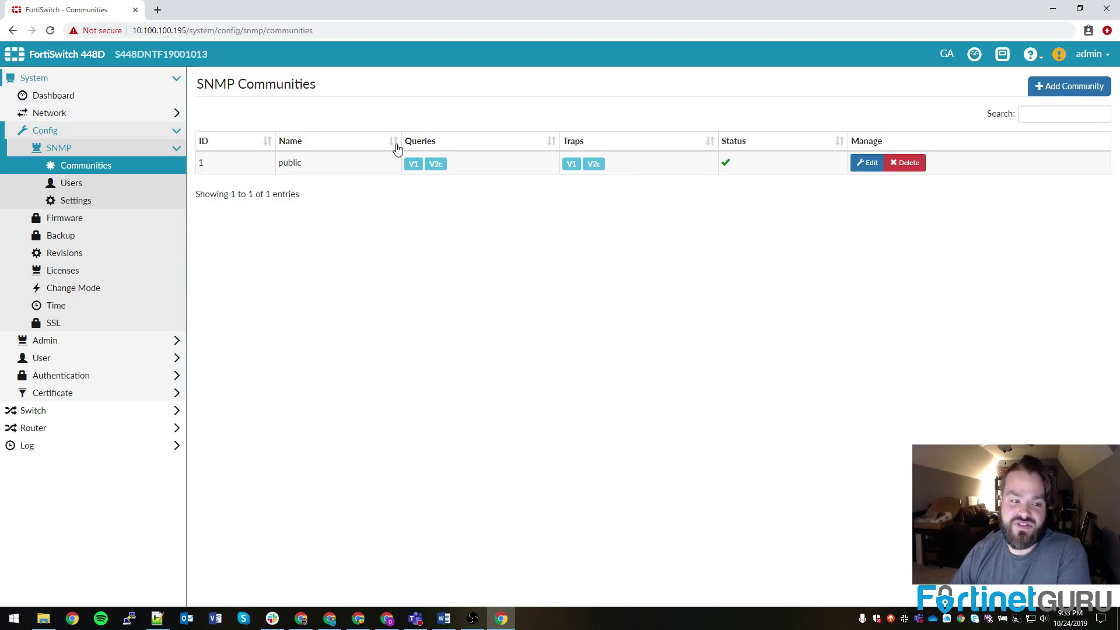
click(875, 165)
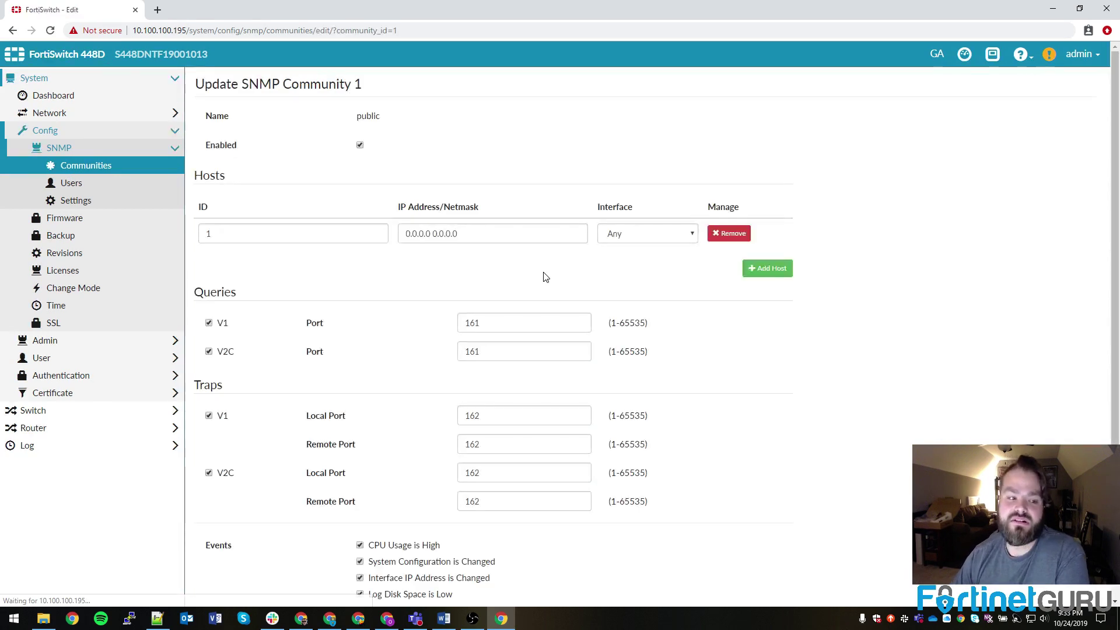
Step: Review its Events list, including configuration-changed, interface IP changed and Log Disk Space is Low
scroll(381, 407, down, 1)
drag(374, 495, 466, 500)
drag(374, 512, 493, 513)
drag(374, 528, 495, 531)
click(494, 531)
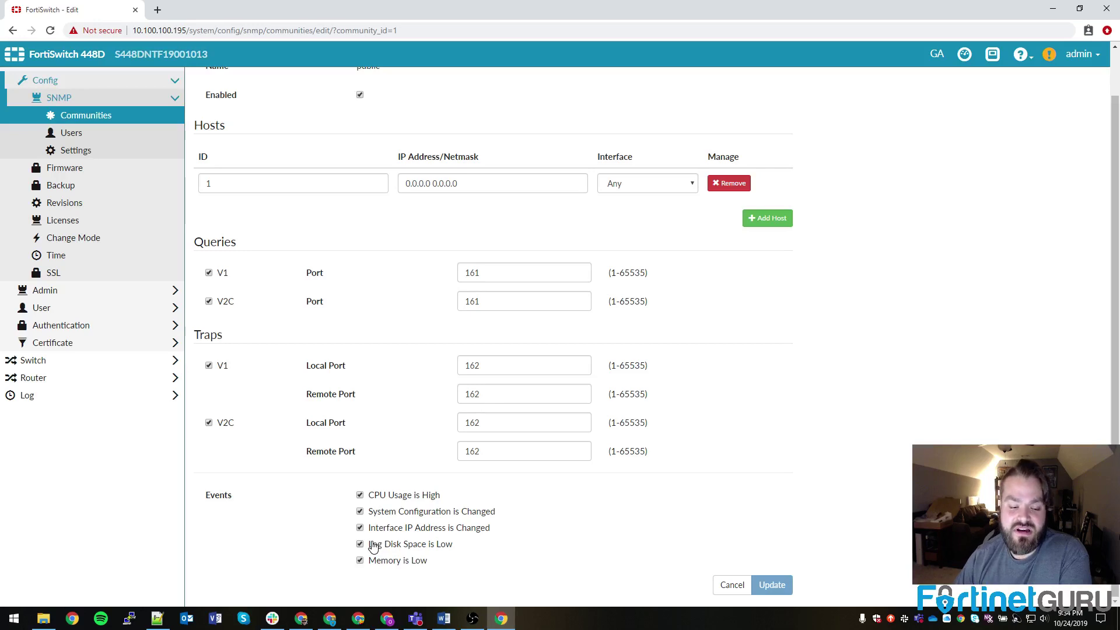
drag(375, 545, 461, 544)
click(464, 545)
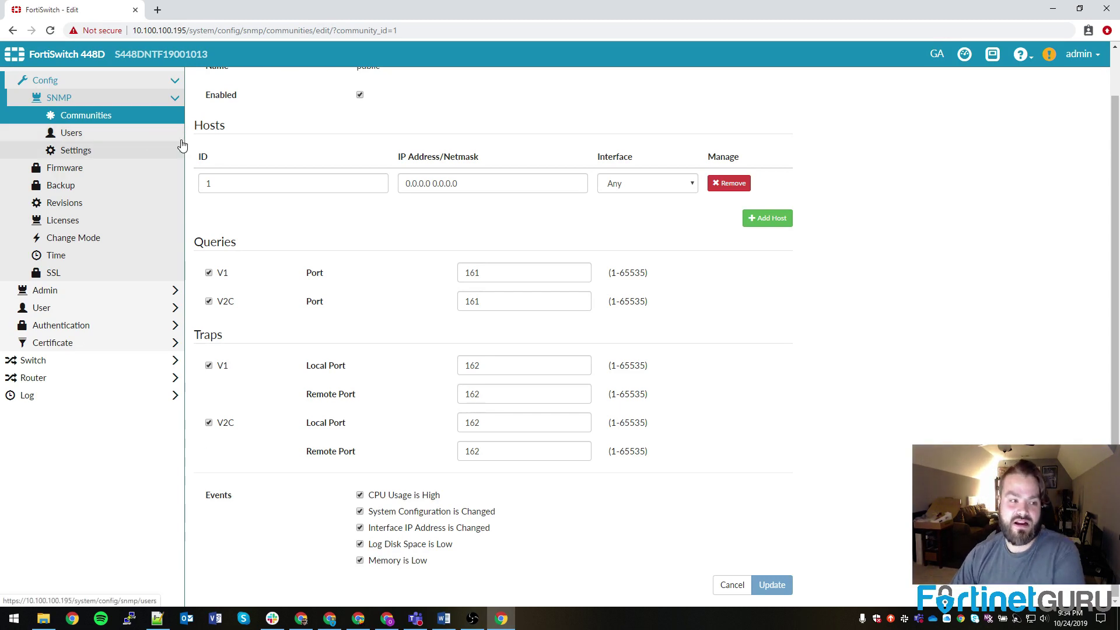
Step: View the Firmware page, then Backup Settings with automatic configuration saving
click(68, 174)
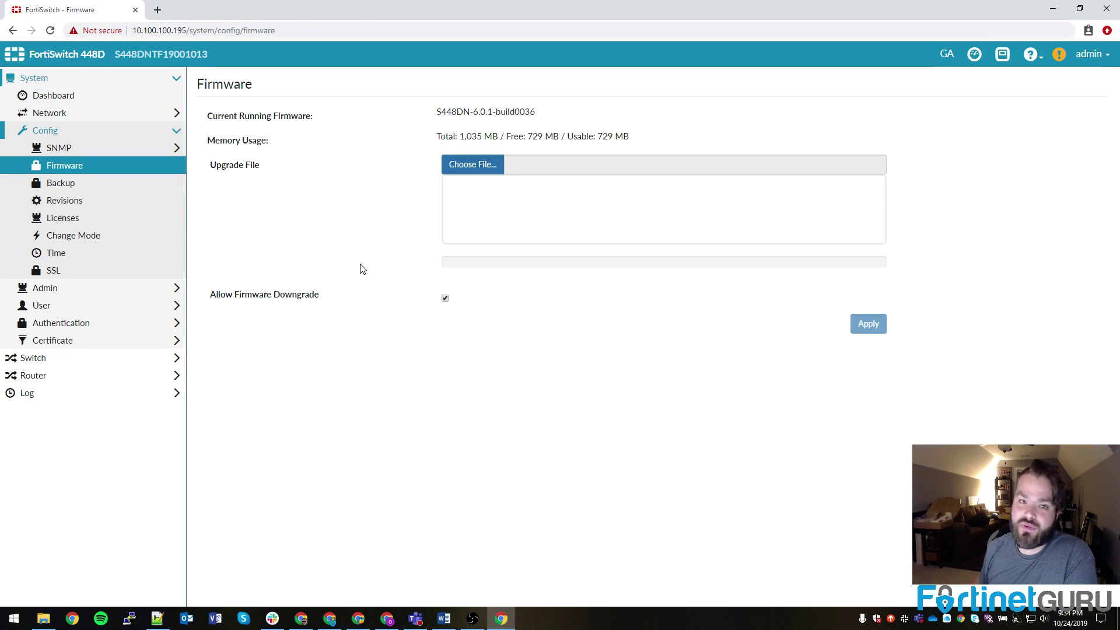
click(45, 187)
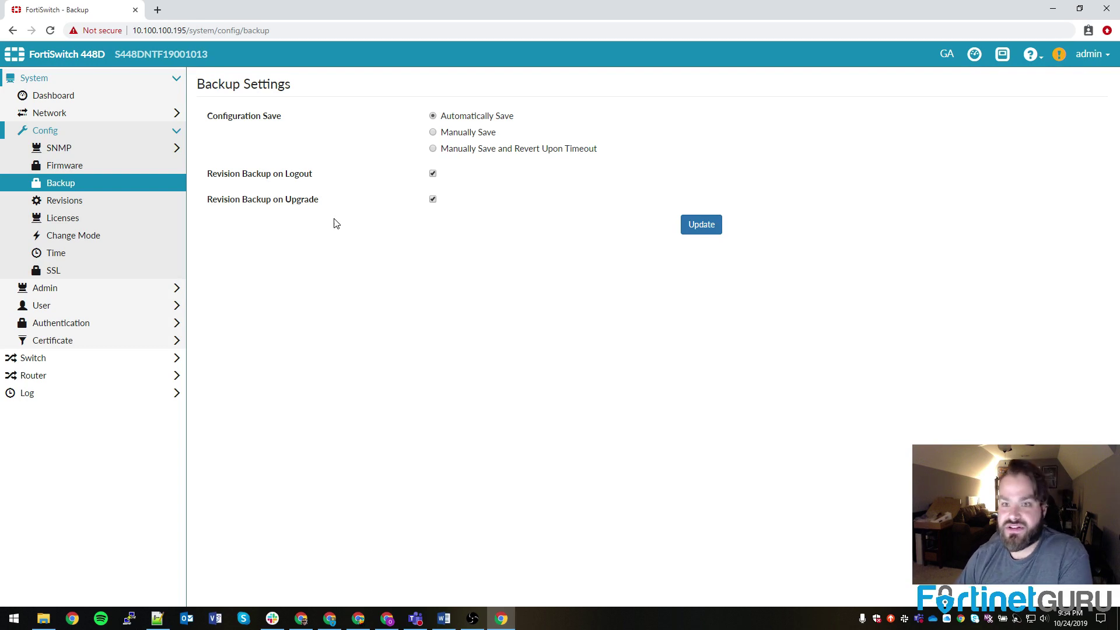
Step: Inspect revision 1 (v6.0 build36) and its stored configuration, then view the empty Licenses page
click(56, 207)
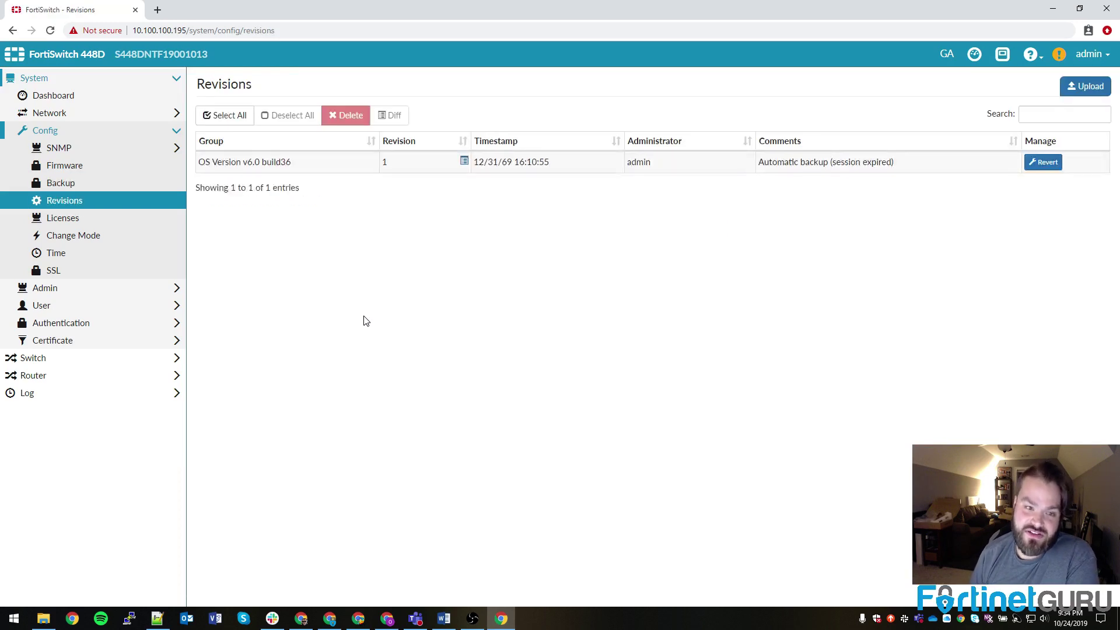
click(275, 166)
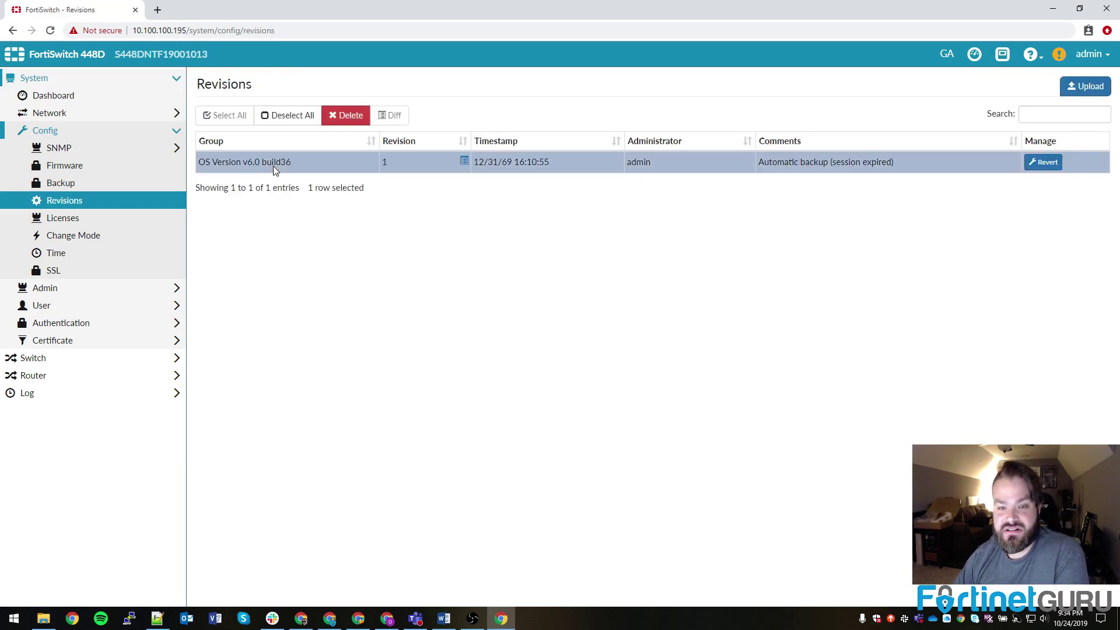
drag(767, 164, 906, 165)
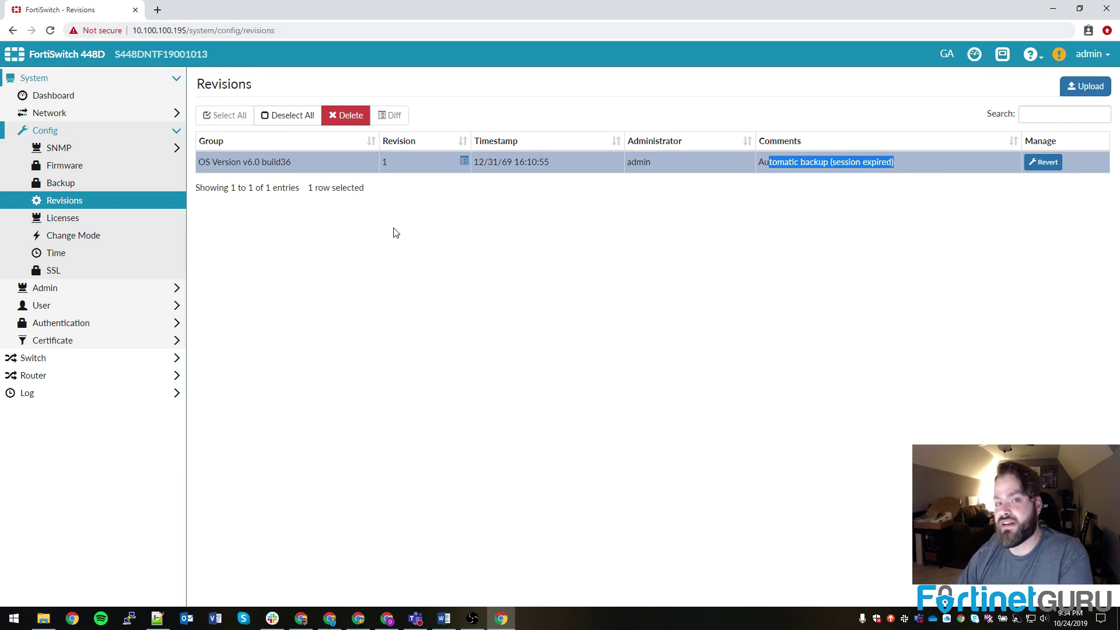
click(462, 161)
mouse_move(721, 185)
mouse_down()
mouse_move(710, 273)
mouse_move(720, 182)
mouse_up()
click(722, 74)
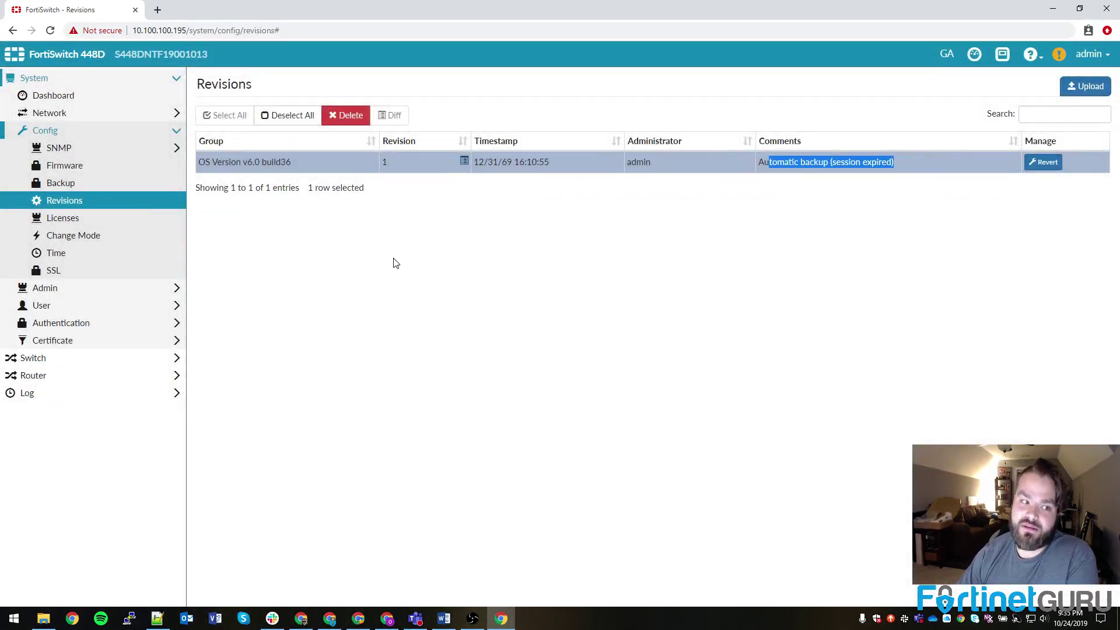
click(76, 220)
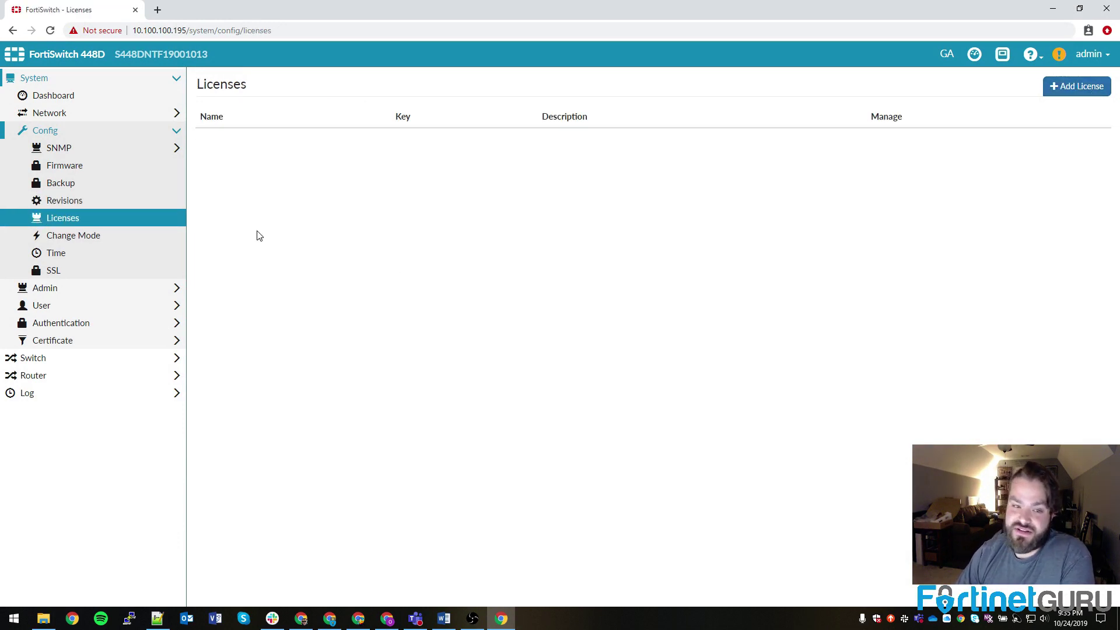
Step: Show the Change Mode page, confirming Local Management rather than FortiLink
click(71, 239)
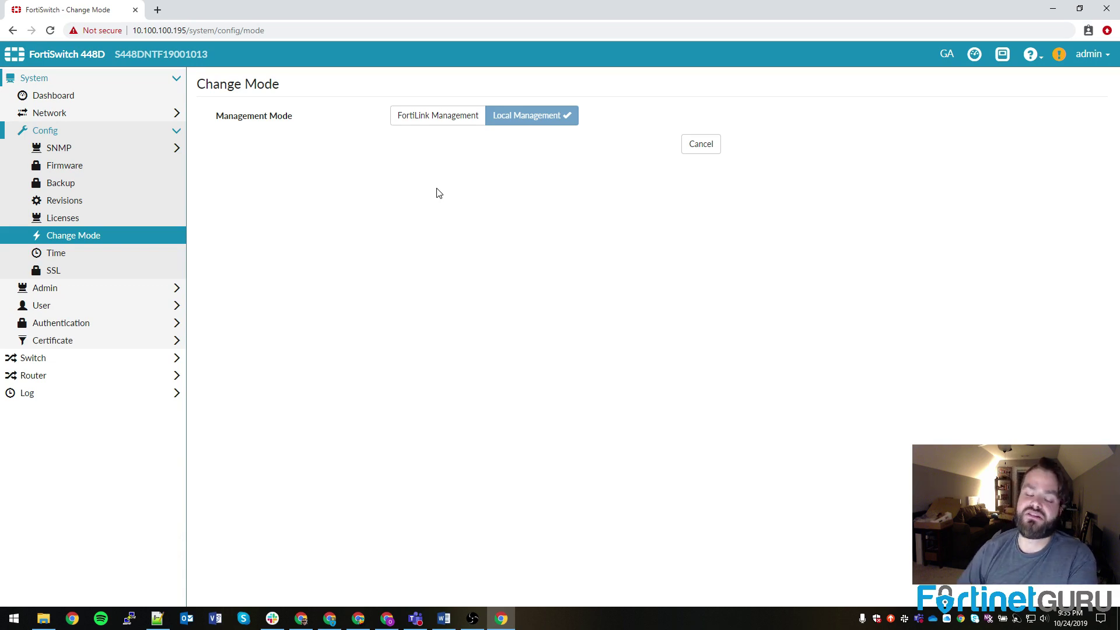
Step: Check the current system time and NTP server address, then view SSL Configuration
click(63, 260)
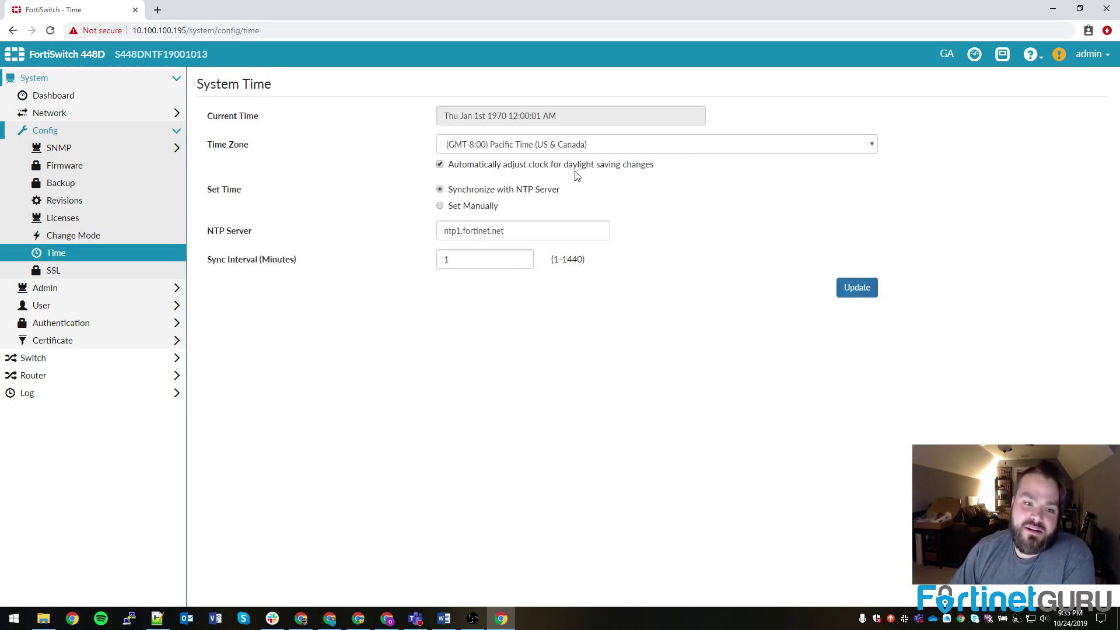
drag(581, 116, 432, 116)
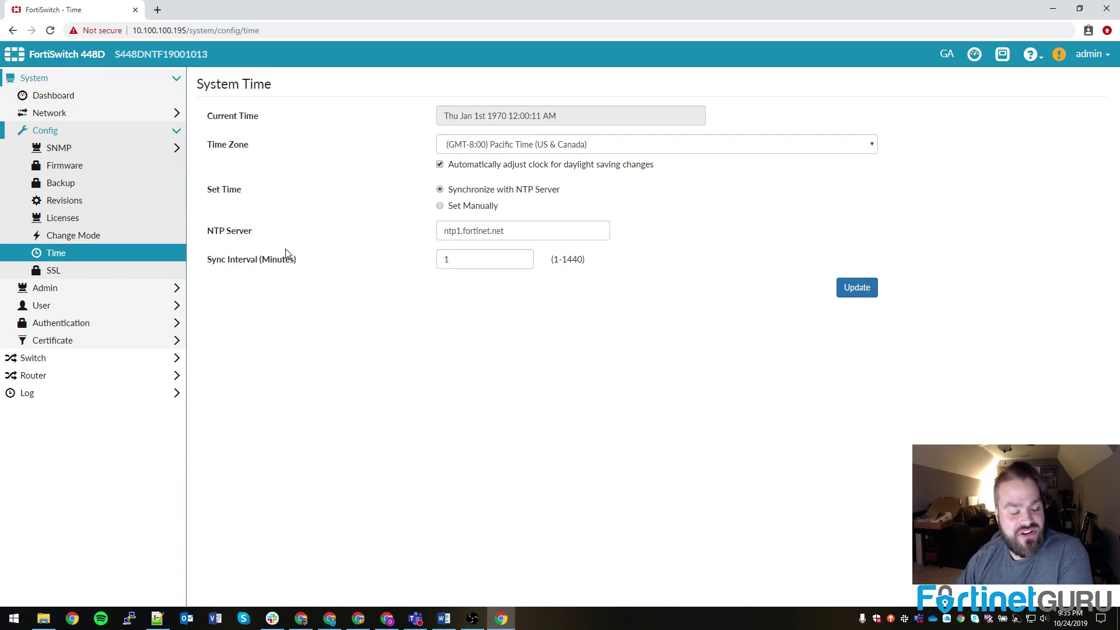
drag(524, 231, 356, 233)
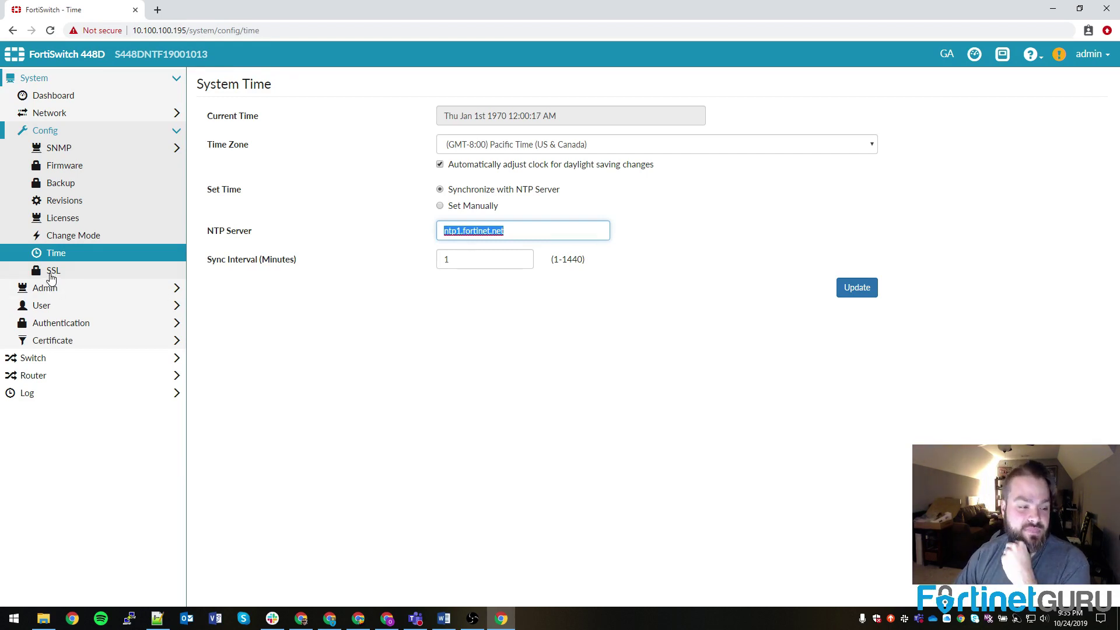
click(52, 270)
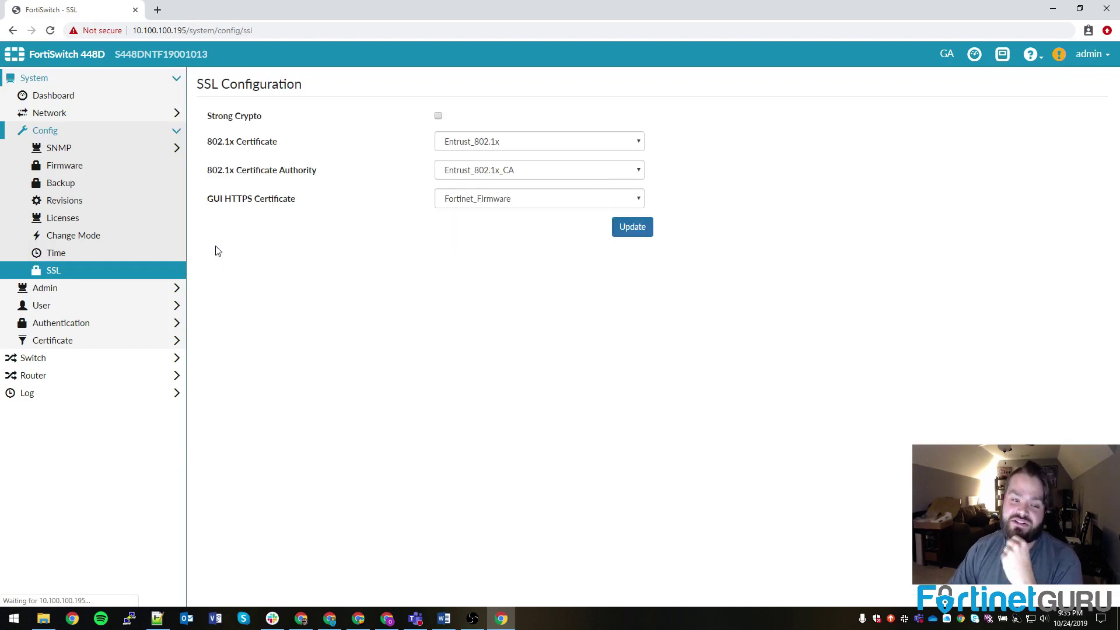
Step: Look over the GUI HTTPS certificate choices without changing them, then collapse the system configuration menu
click(500, 203)
click(460, 241)
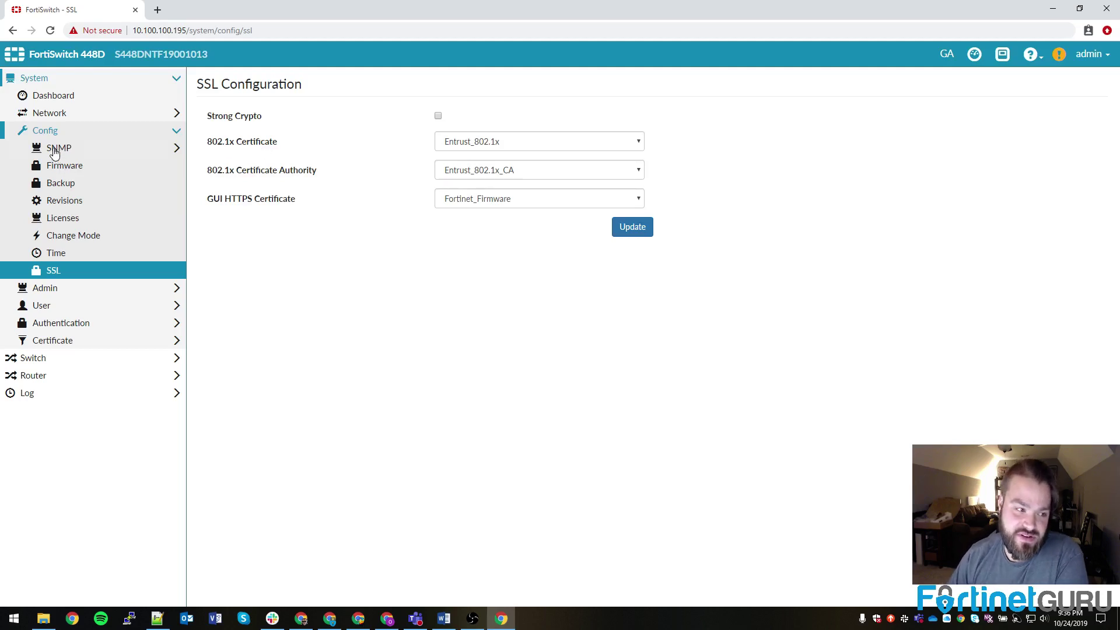
click(65, 135)
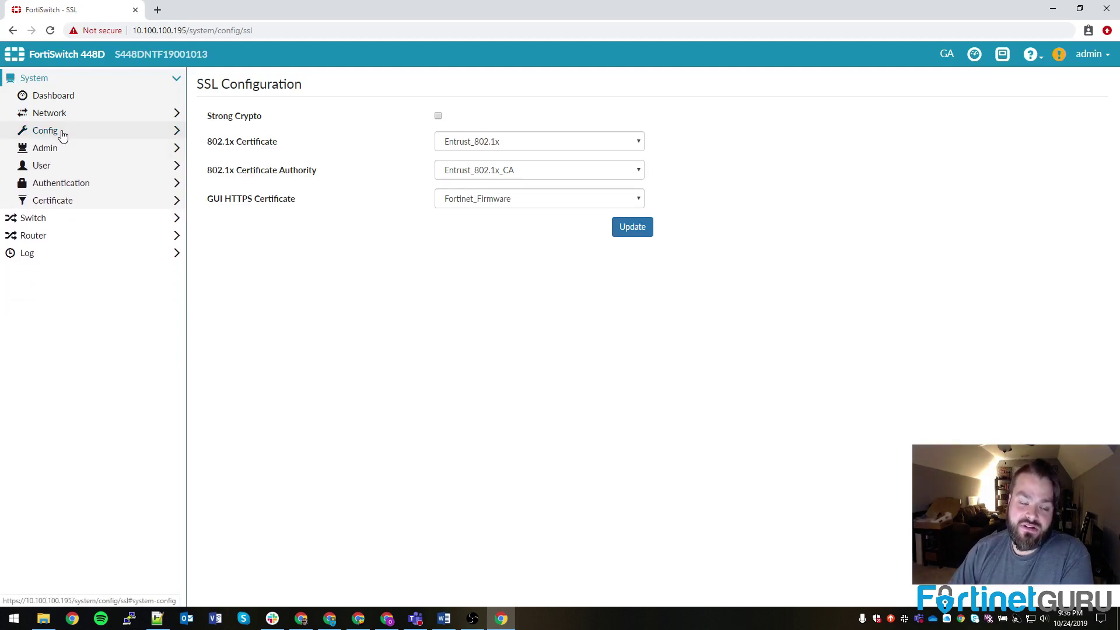
click(64, 135)
click(63, 134)
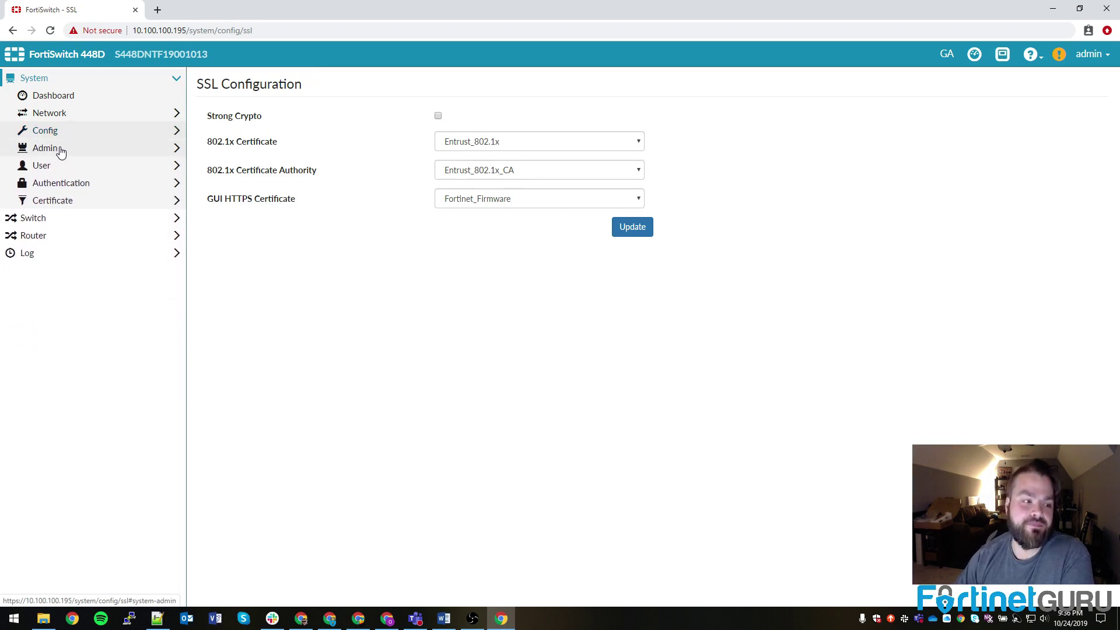
Step: Navigate from Admin to User > Group to show the empty User Groups list
click(66, 154)
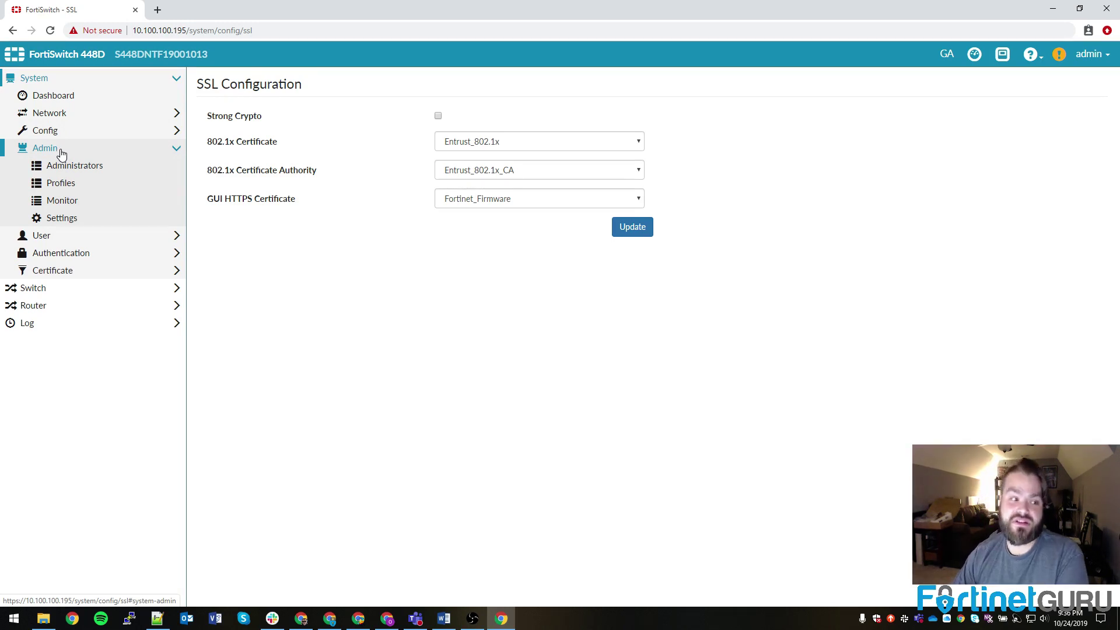
click(60, 150)
click(44, 166)
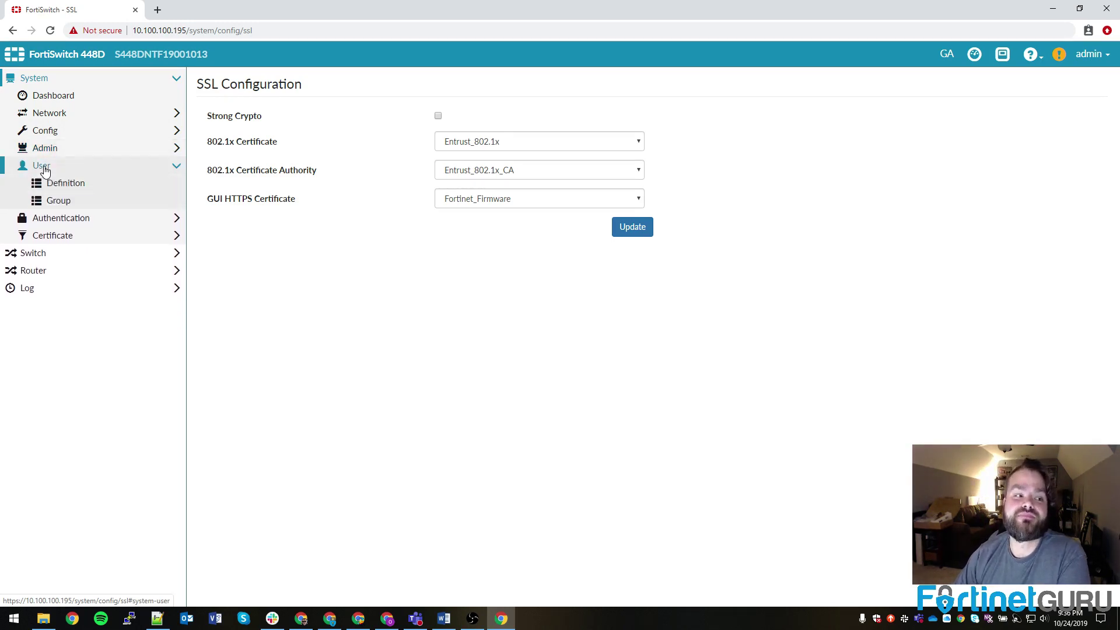
click(71, 184)
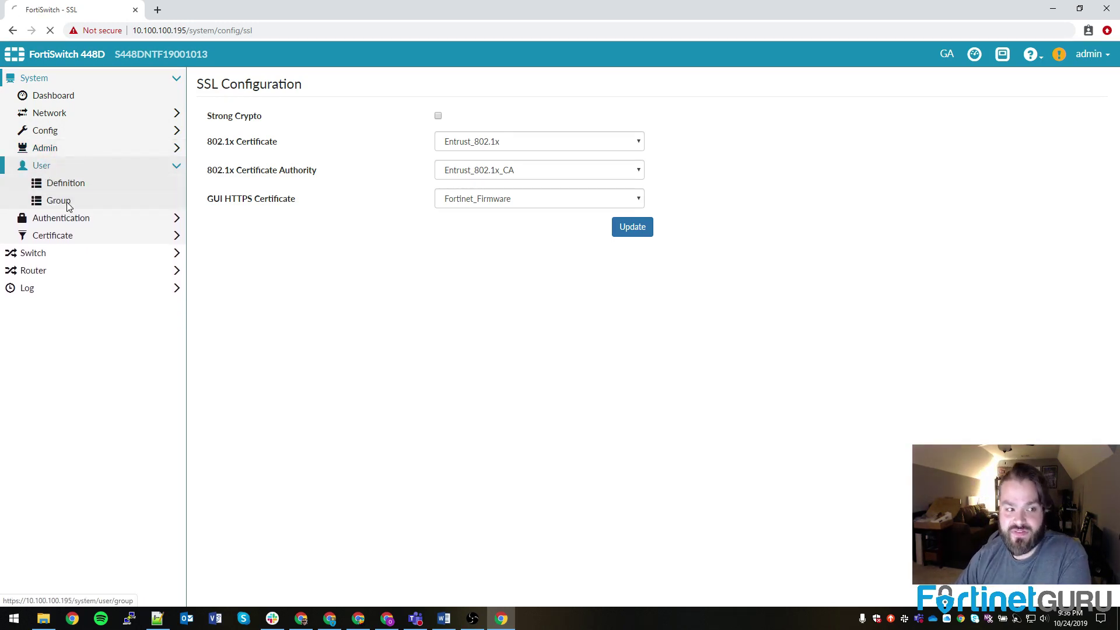
click(64, 204)
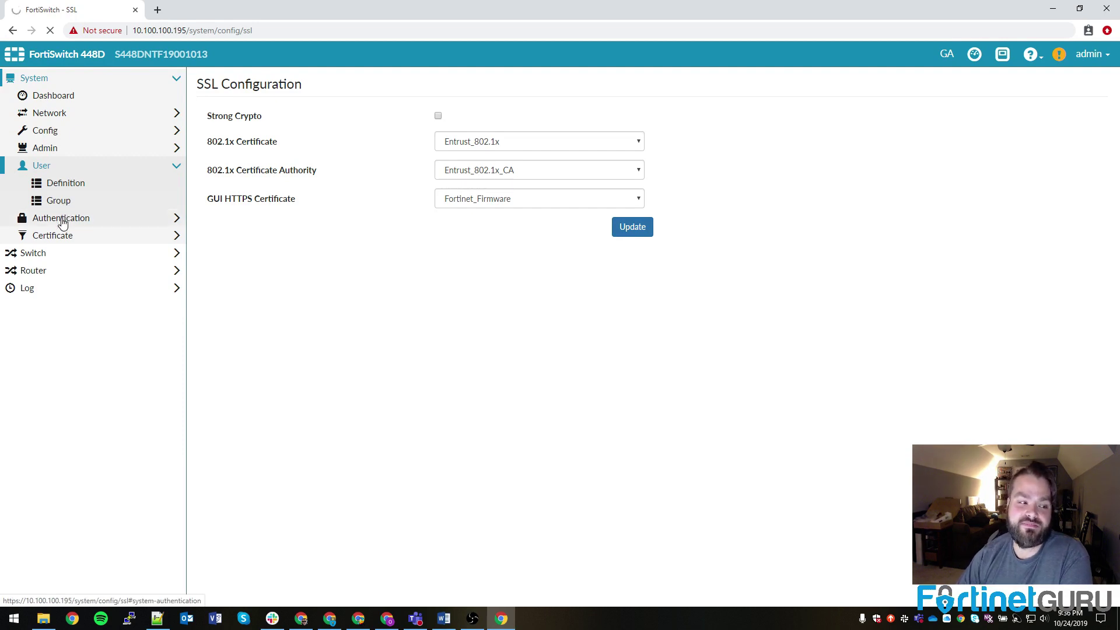
click(40, 167)
Step: Open the empty LDAP Servers list, then swap the Authentication menu for Certificate
click(48, 183)
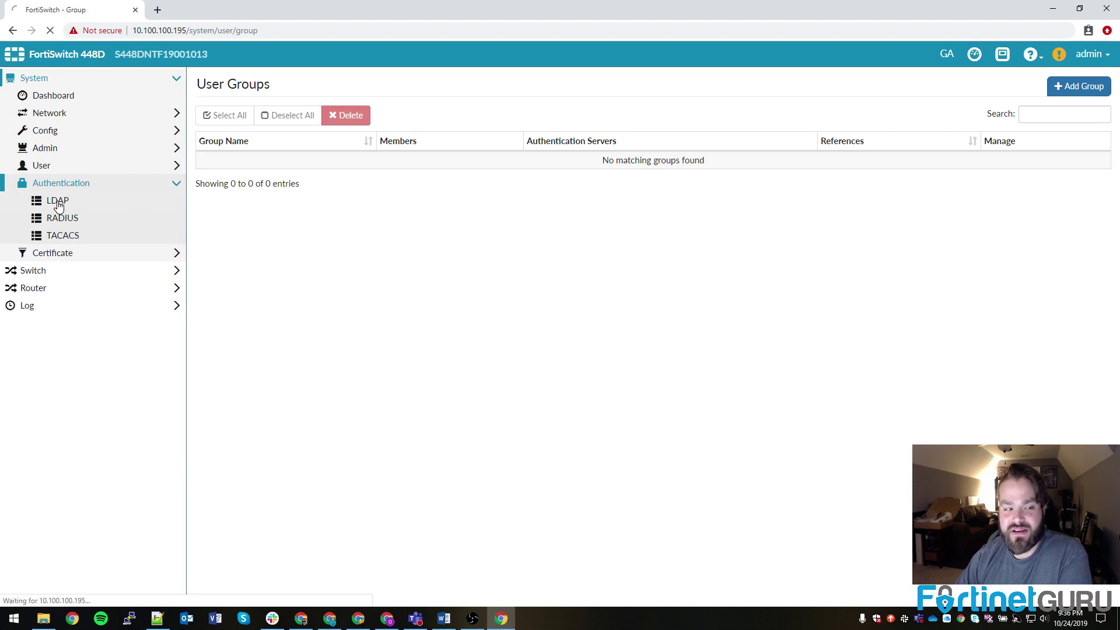
click(57, 219)
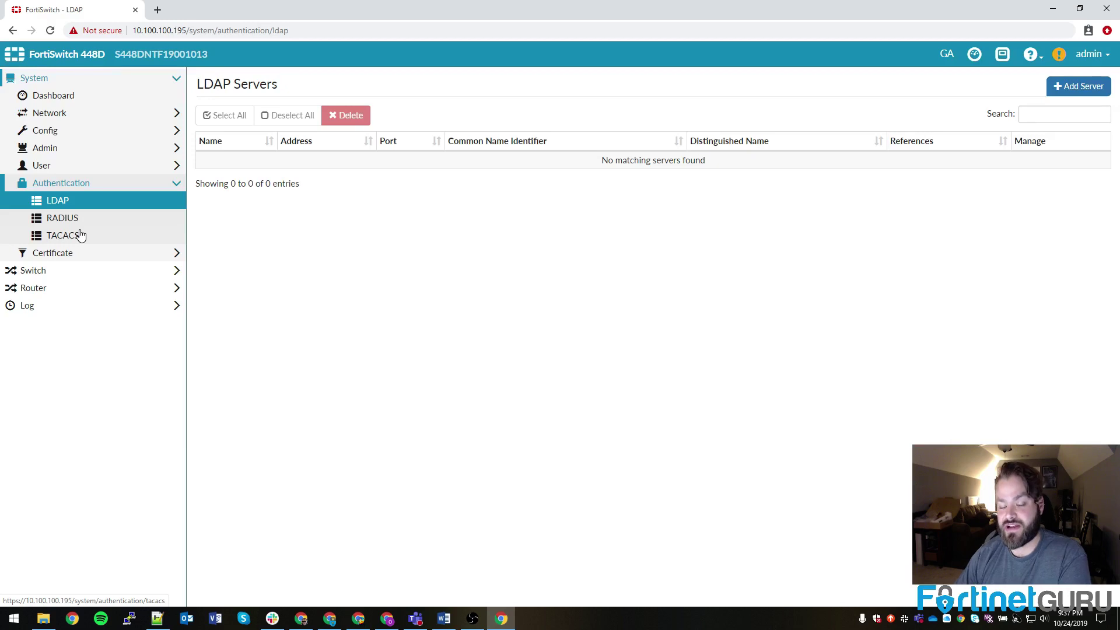
click(73, 184)
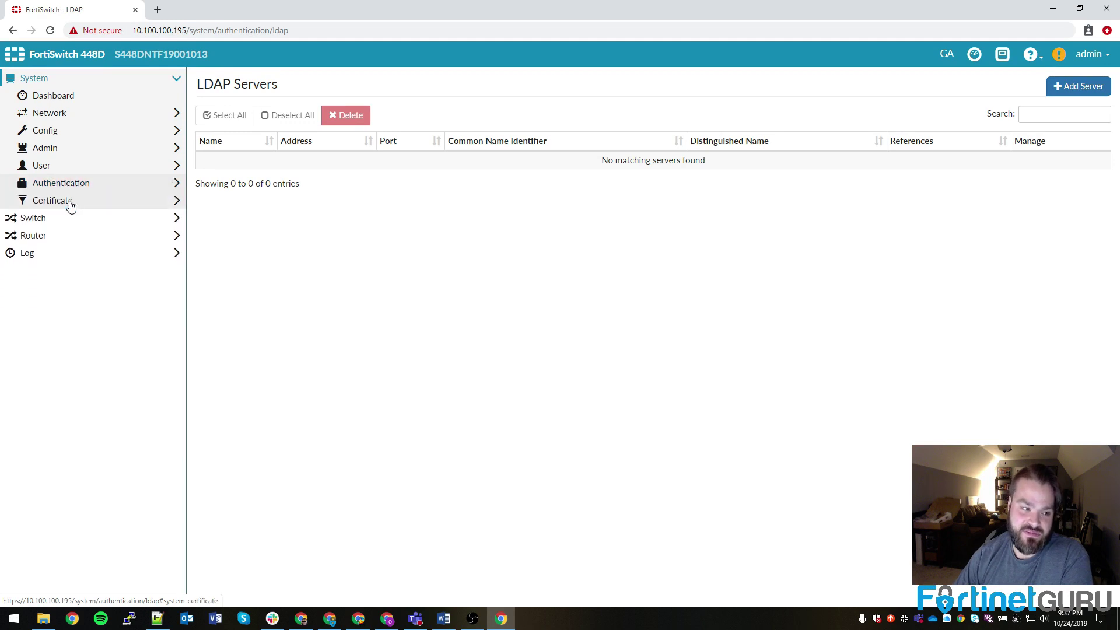
click(70, 204)
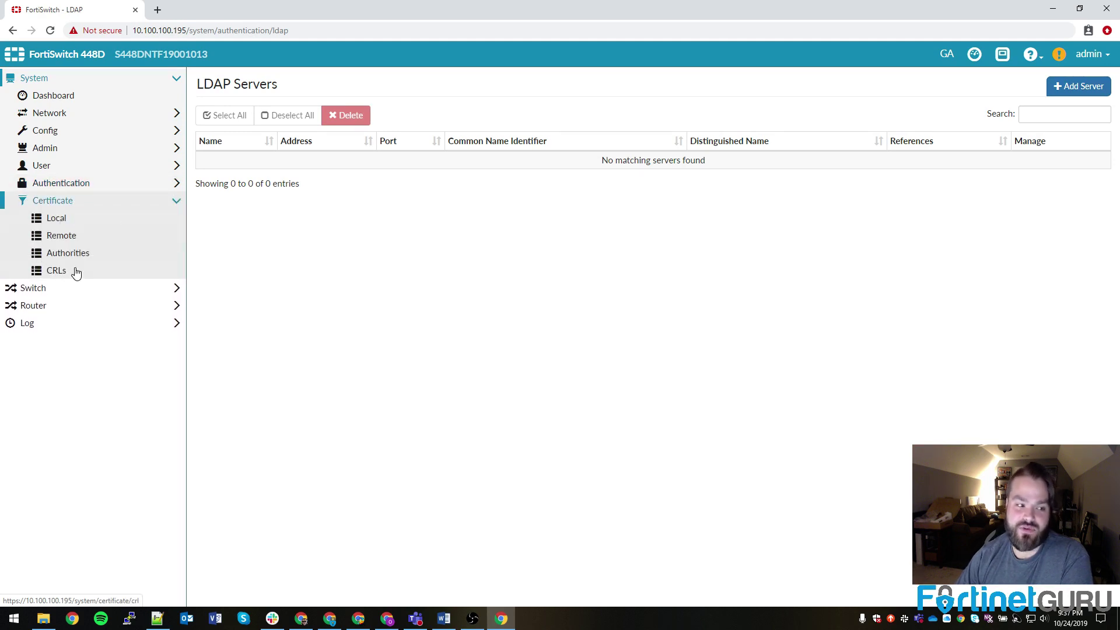
Step: Expand the Switch menu, collapse System, and view the Physical switch ports list
click(82, 205)
click(61, 219)
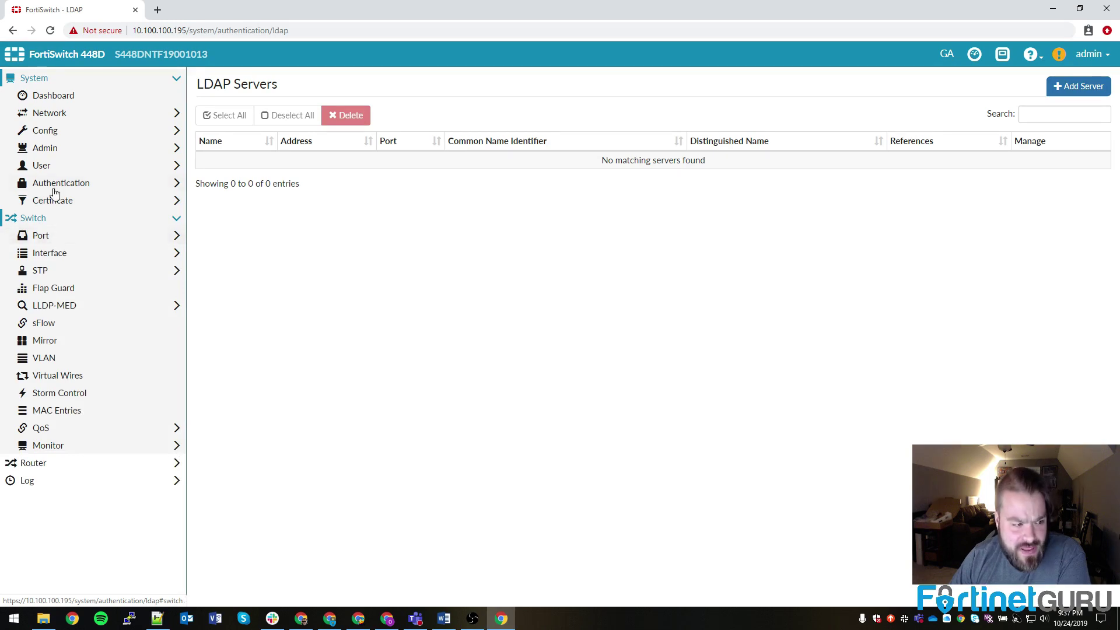
click(40, 79)
click(51, 116)
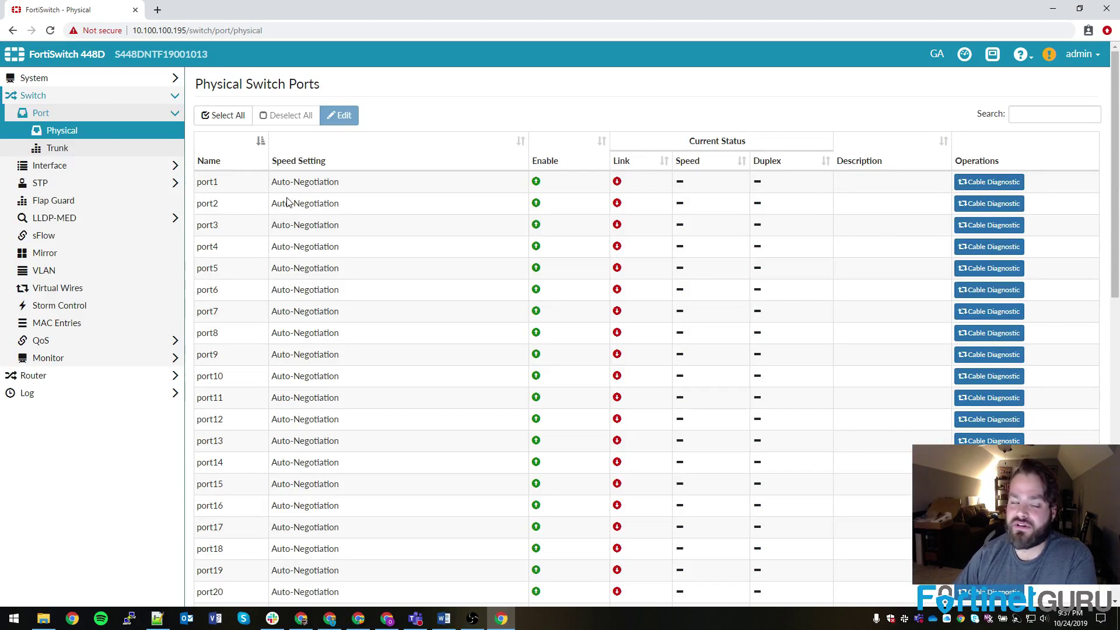
Step: View Port Trunks, then the Physical Port Interfaces list with every port on native VLAN 1
click(54, 149)
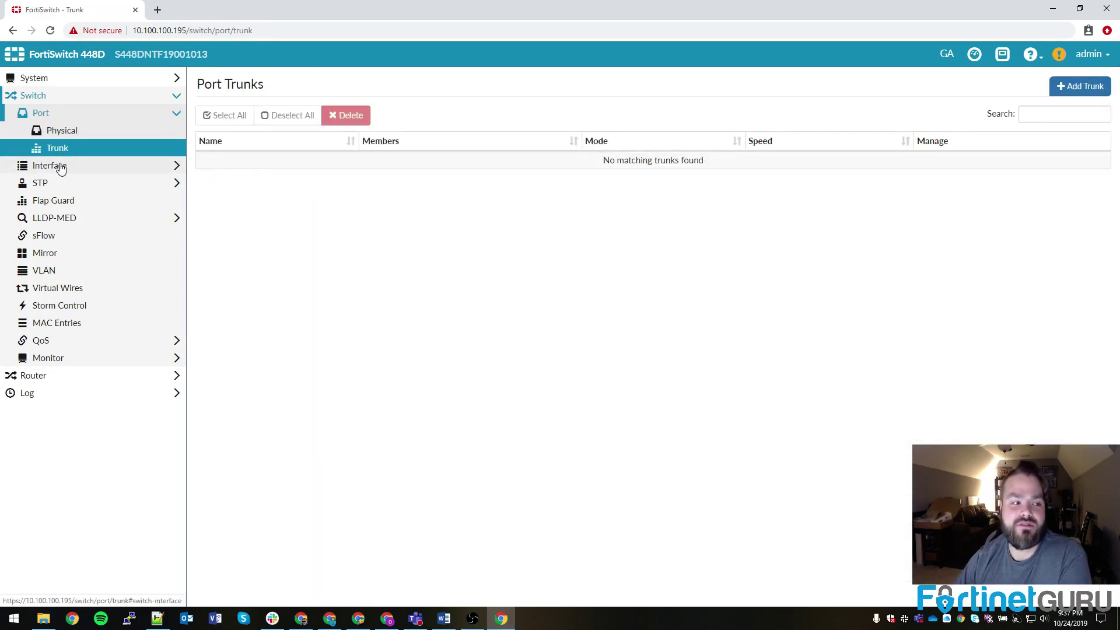
click(59, 168)
click(60, 149)
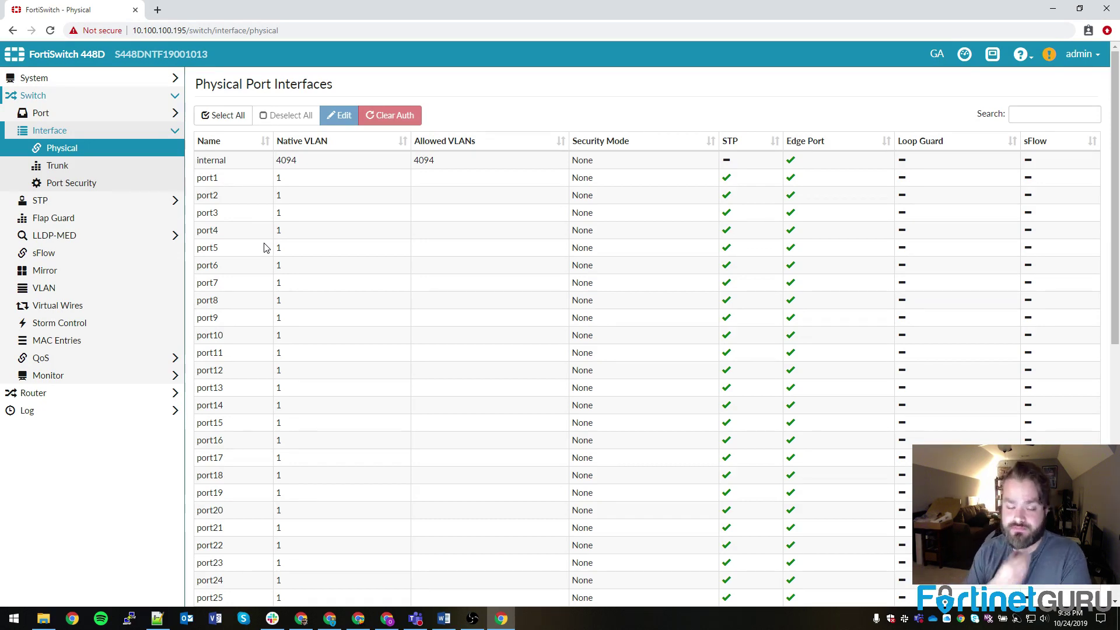
Step: View the Trunk interfaces list, then Port Security with its 60-minute reauthorization period
click(83, 171)
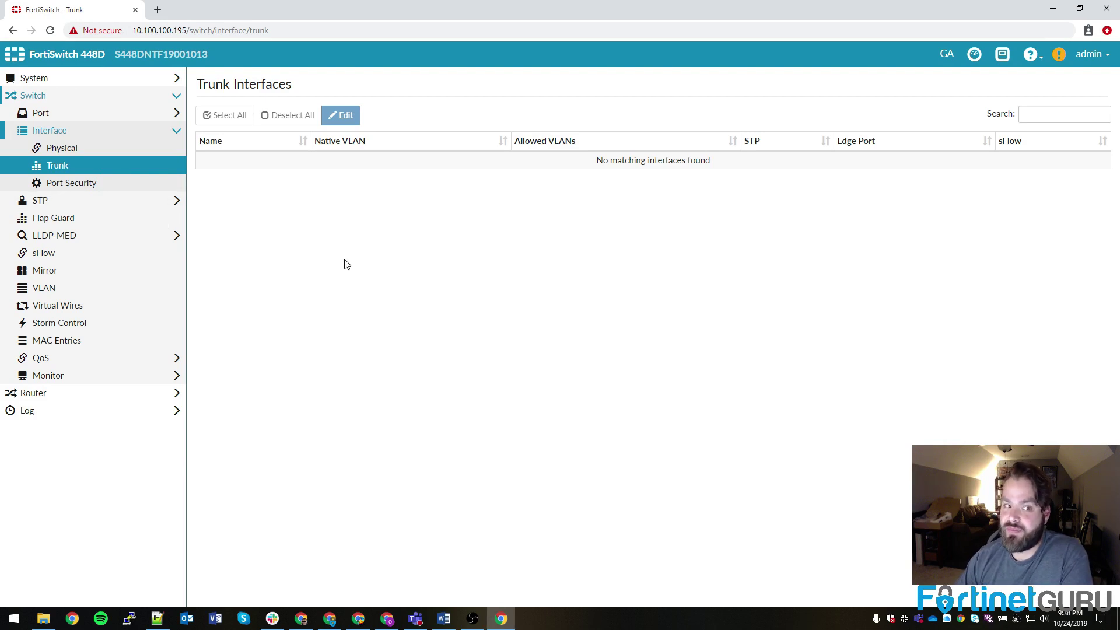
click(87, 188)
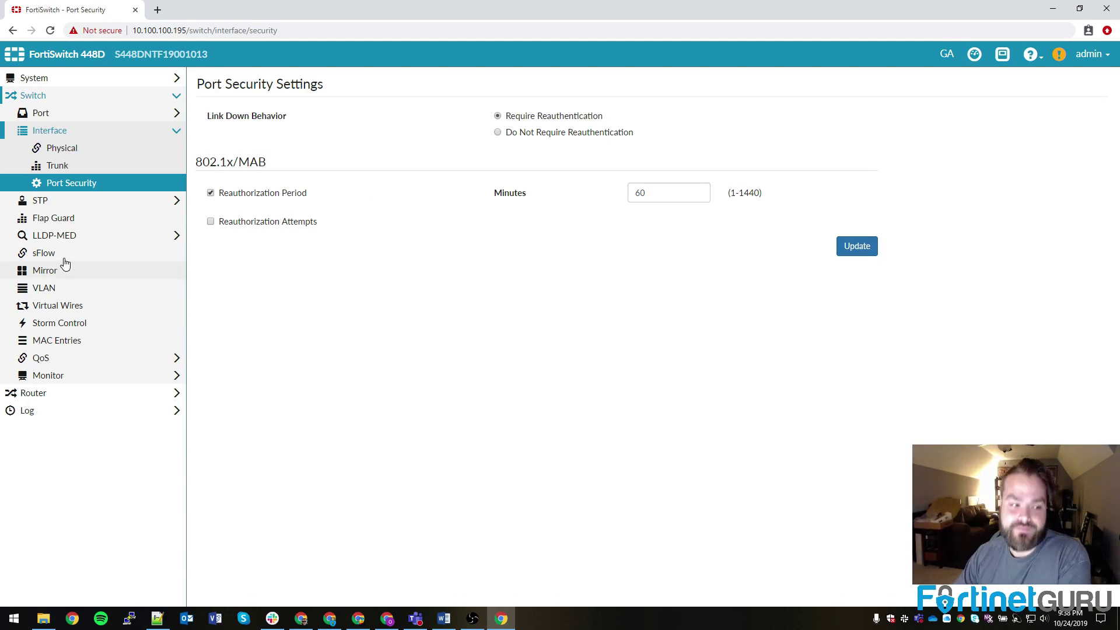
Step: View the STP Settings and STP Instances pages
click(68, 201)
click(69, 165)
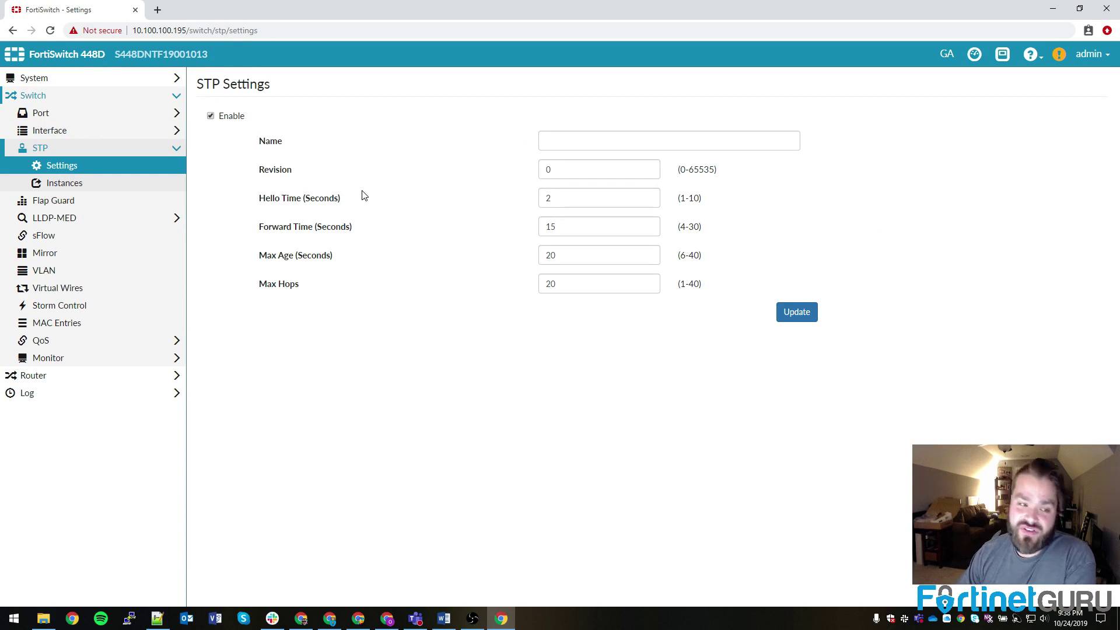
click(68, 183)
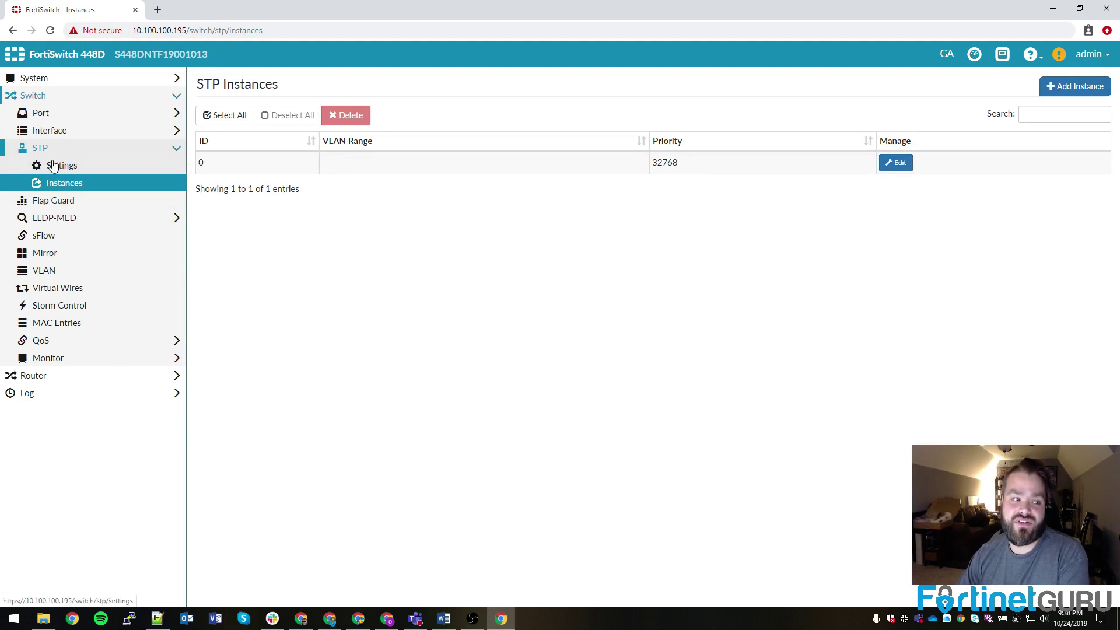
Step: On Flap Guard, tick Enable to see its options, then untick it to leave it disabled
click(54, 202)
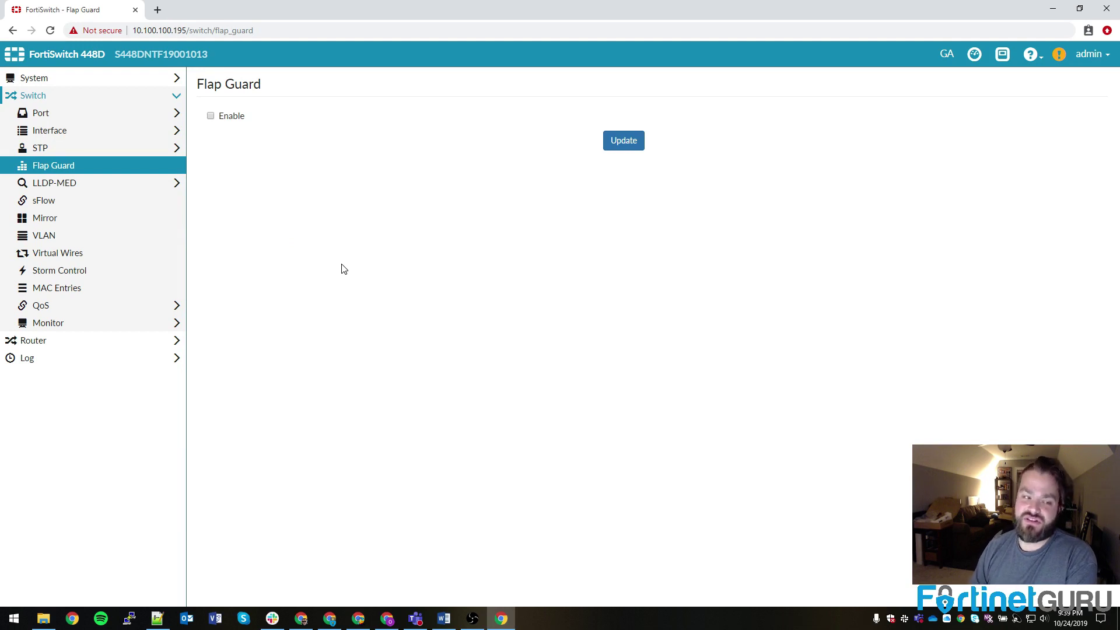
click(211, 115)
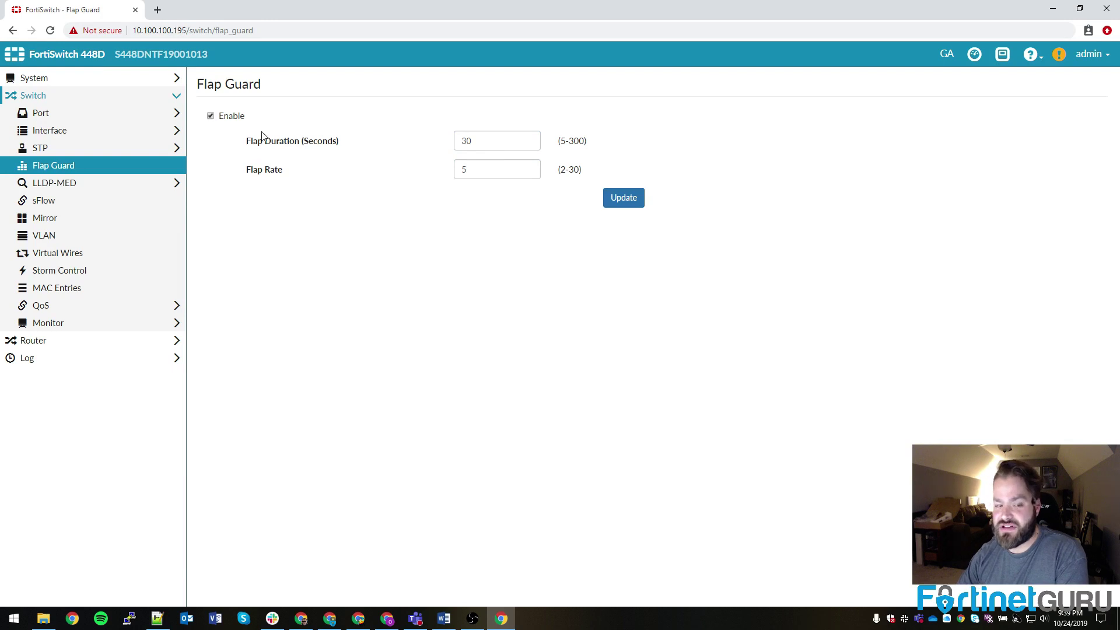
click(210, 115)
click(39, 186)
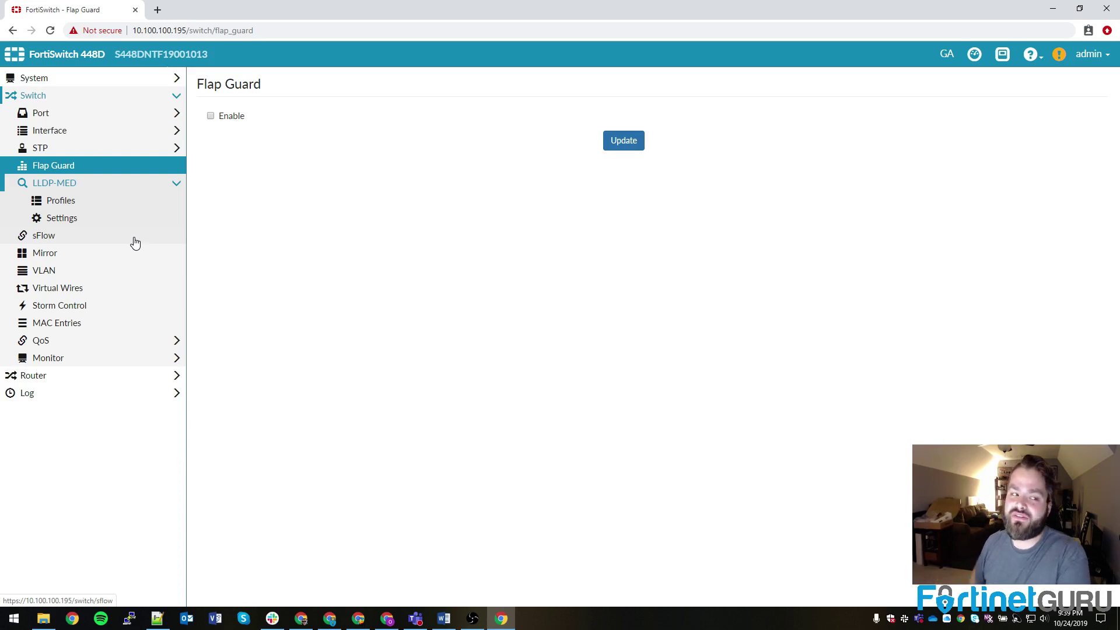
Step: Select the default and default-auto-isl LLDP-MED profiles, then view LLDP Settings and sFlow Collector (0.0.0.0:6343)
click(51, 201)
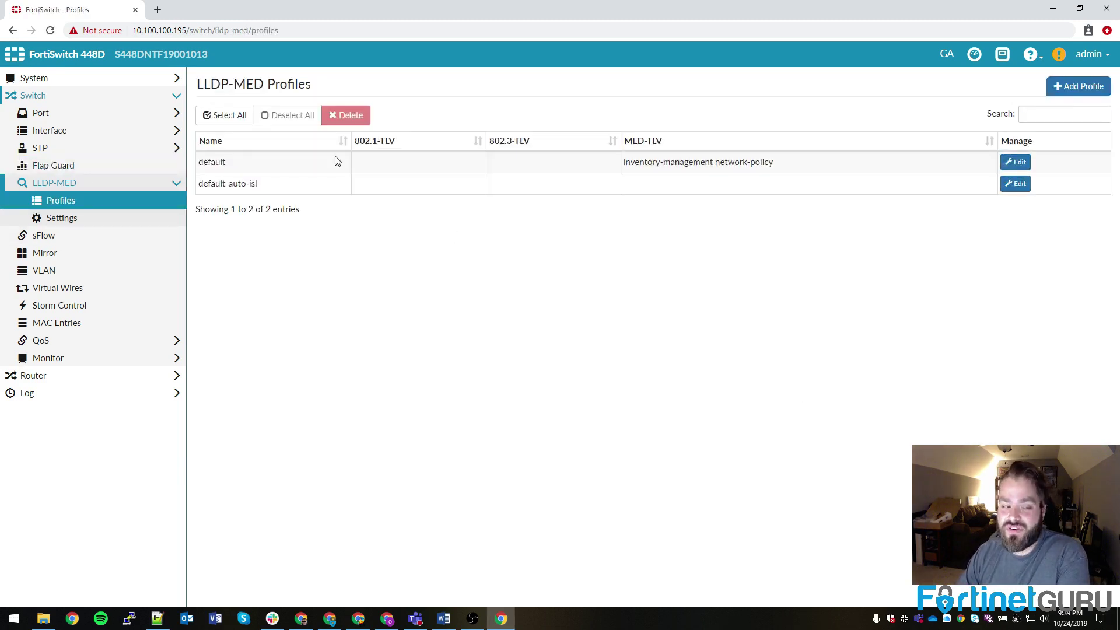
click(280, 165)
click(296, 184)
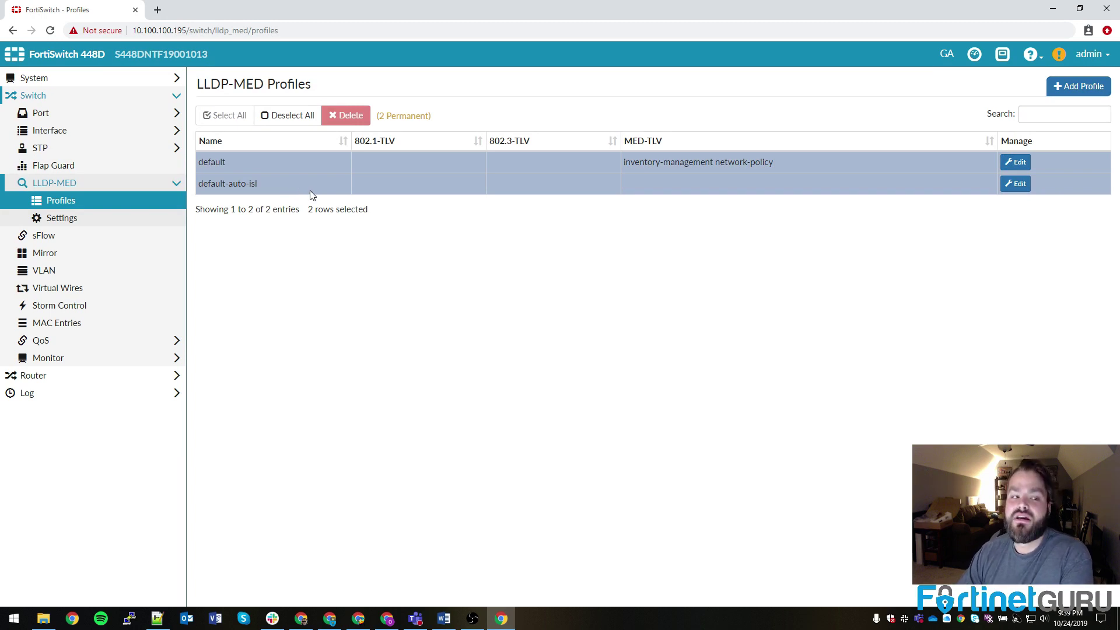
click(214, 188)
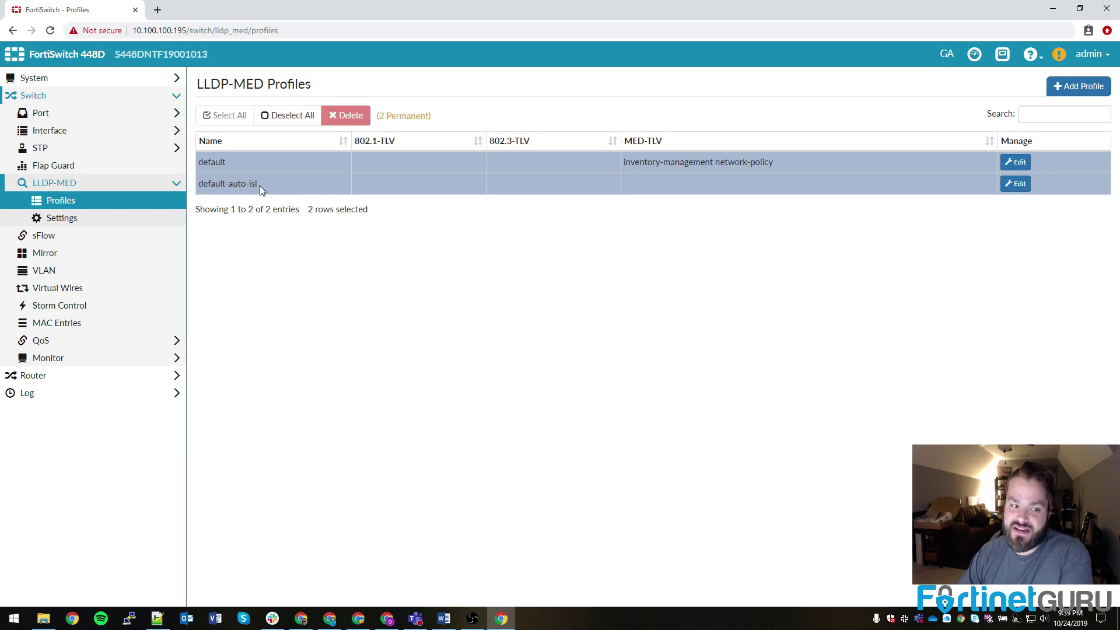
drag(225, 185, 223, 184)
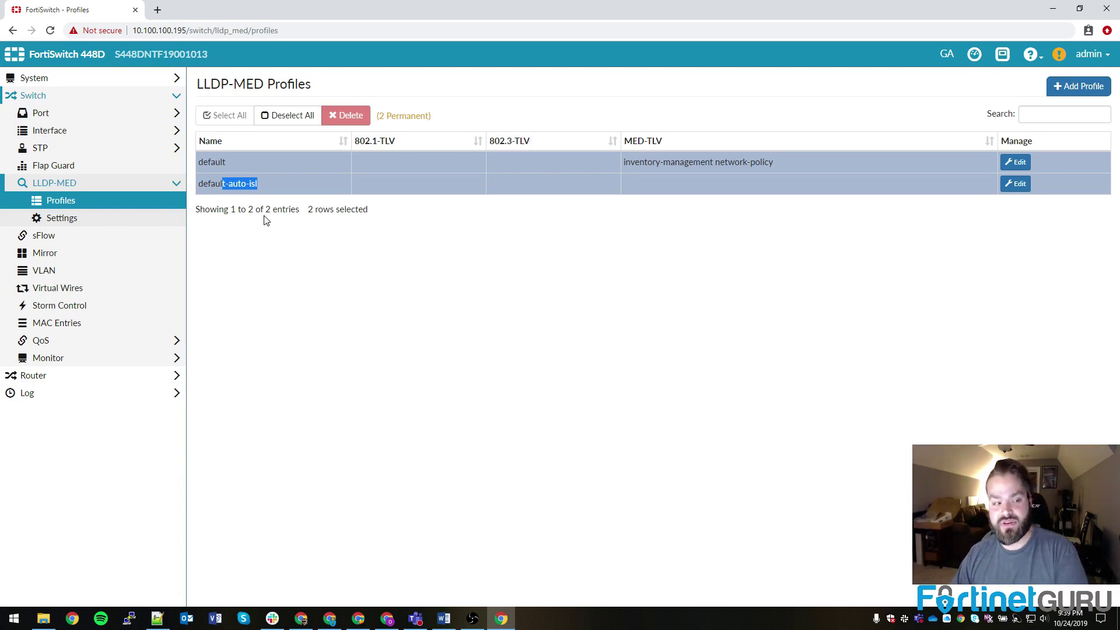
click(74, 221)
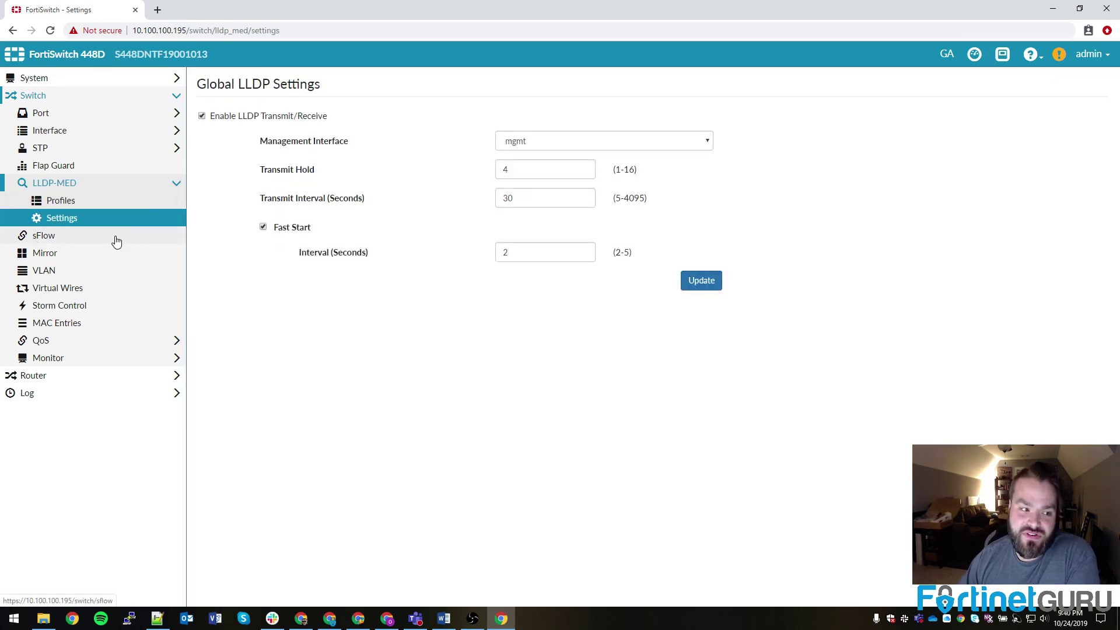
click(68, 240)
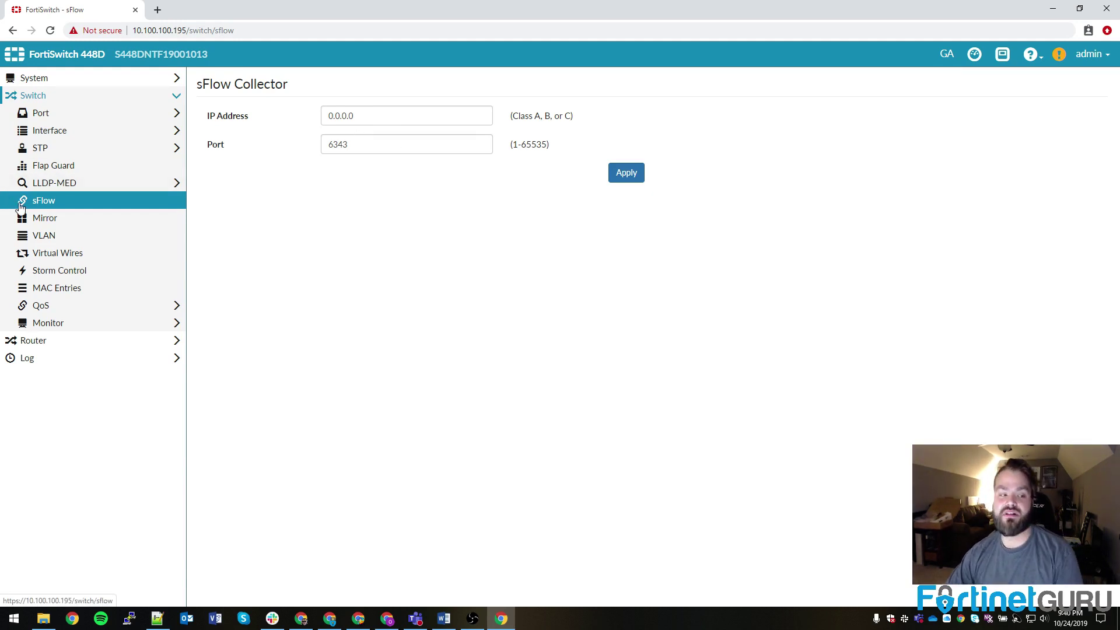
Step: Browse the Port Mirror list, the empty VLAN list and the empty Virtual Wires list
click(47, 220)
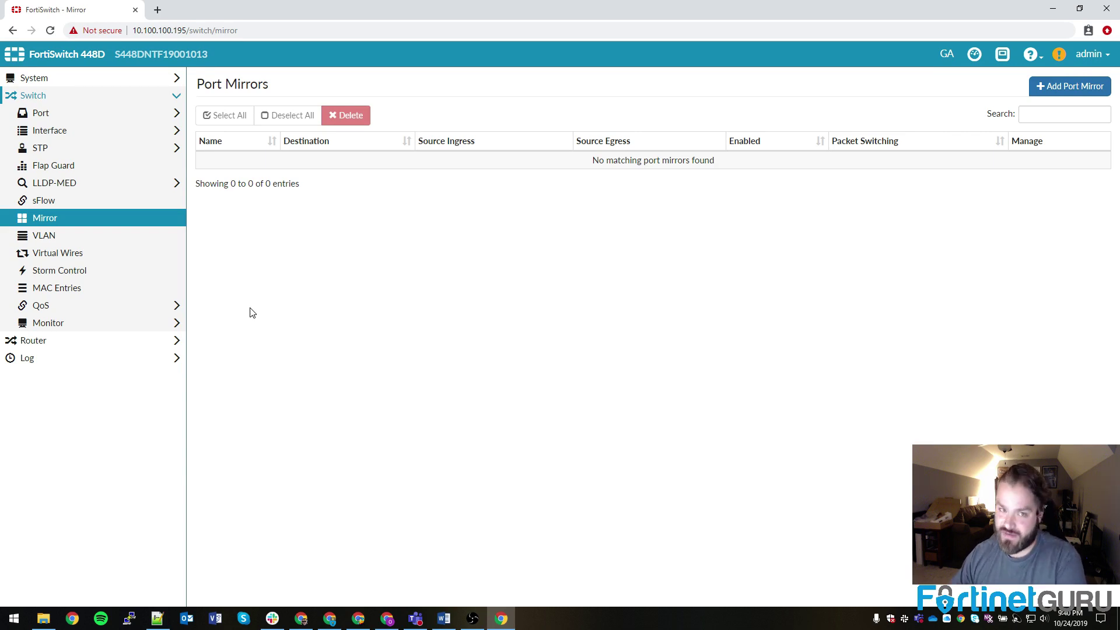
click(122, 270)
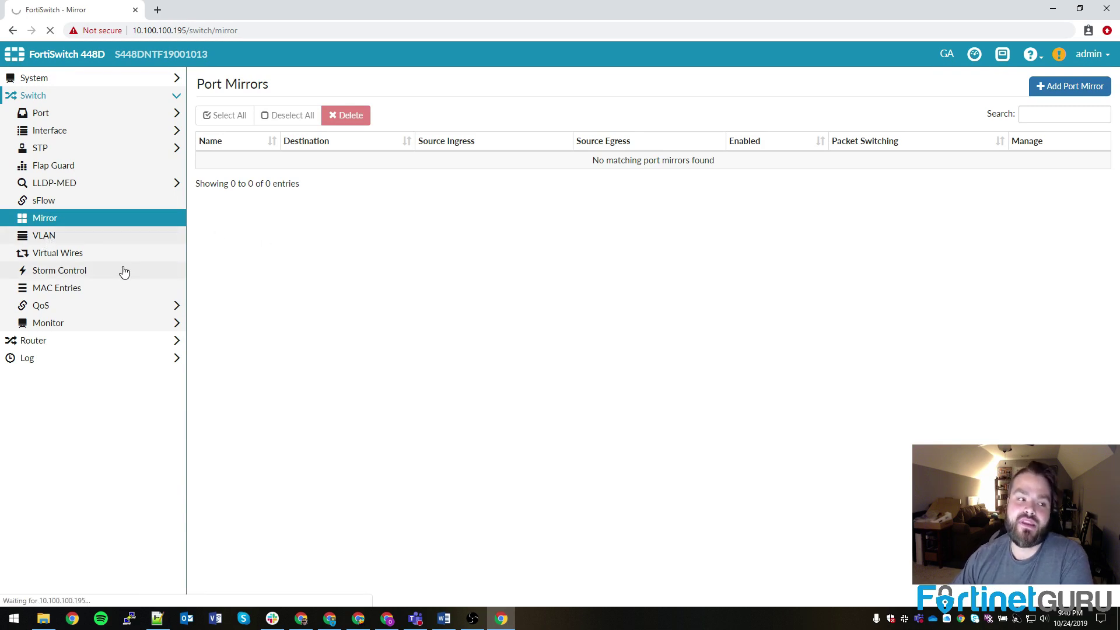
click(103, 236)
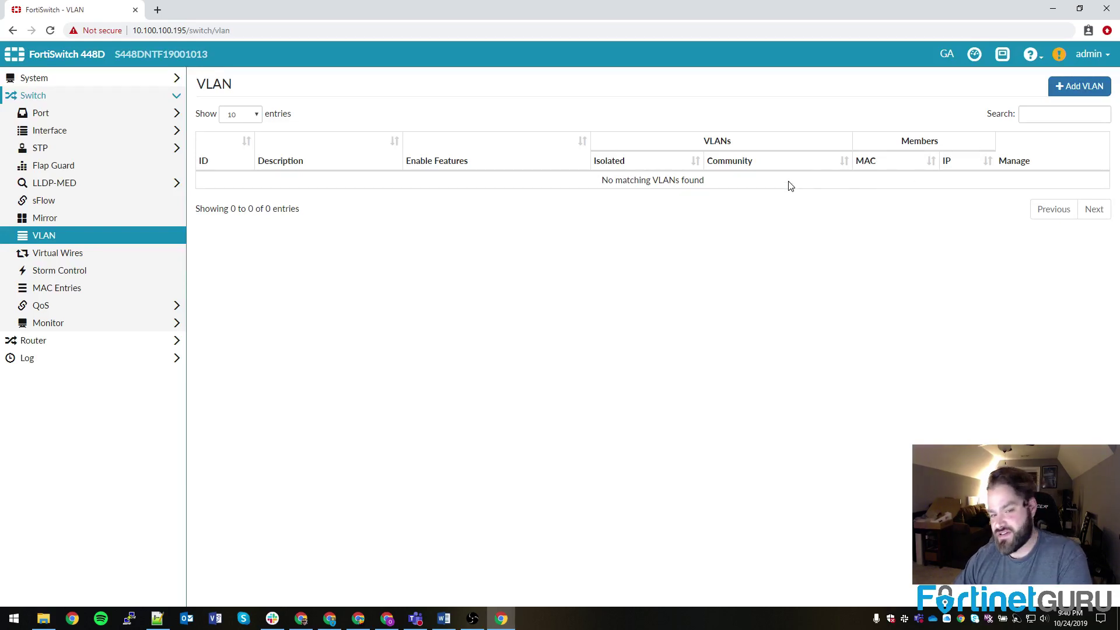
click(67, 270)
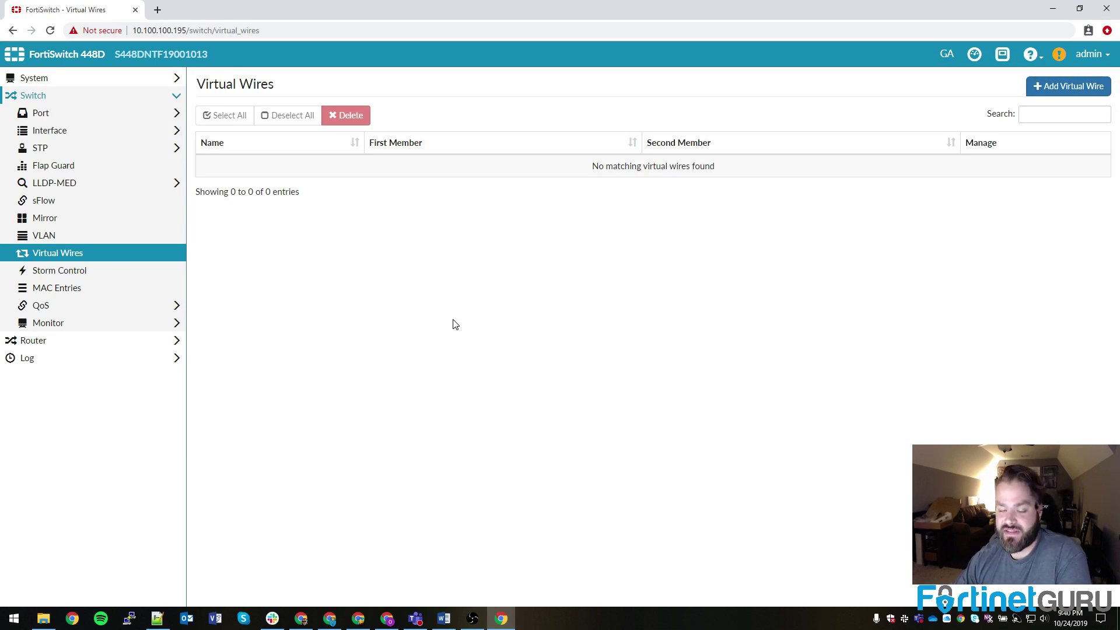
Step: In Storm Control, tick Restrict Traffic and try Drop Packets before returning to Rate Limit
click(57, 274)
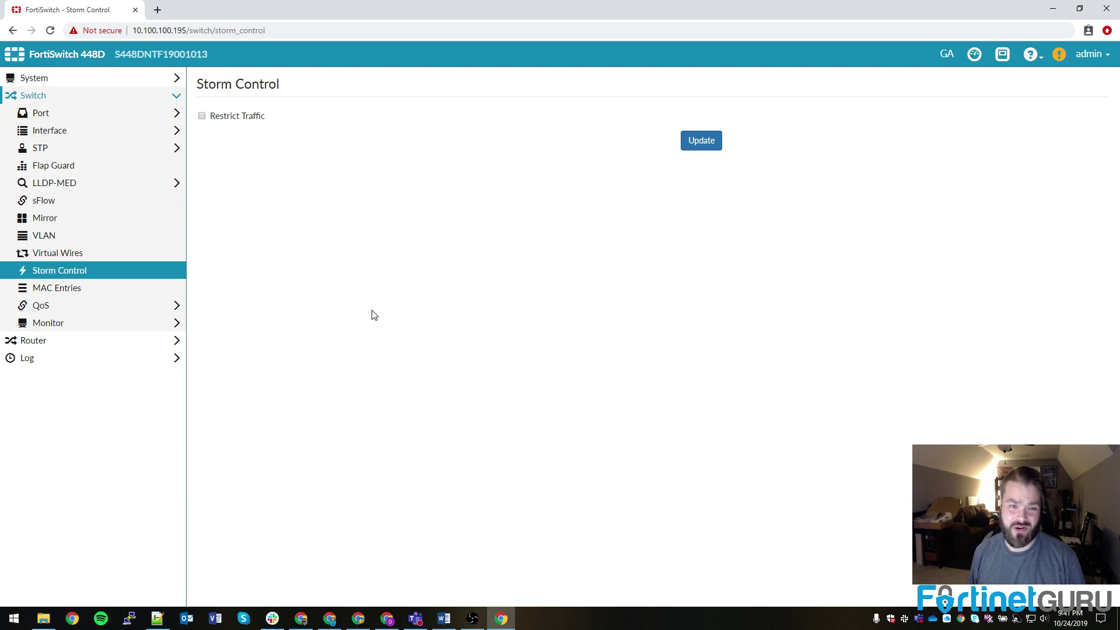
click(201, 116)
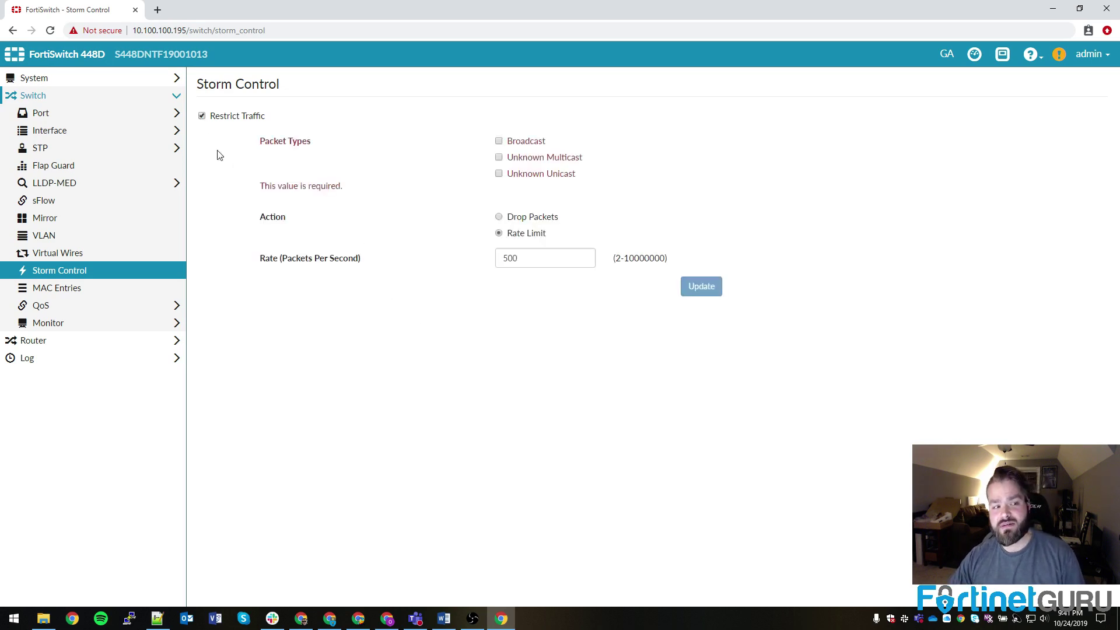
click(499, 217)
click(499, 233)
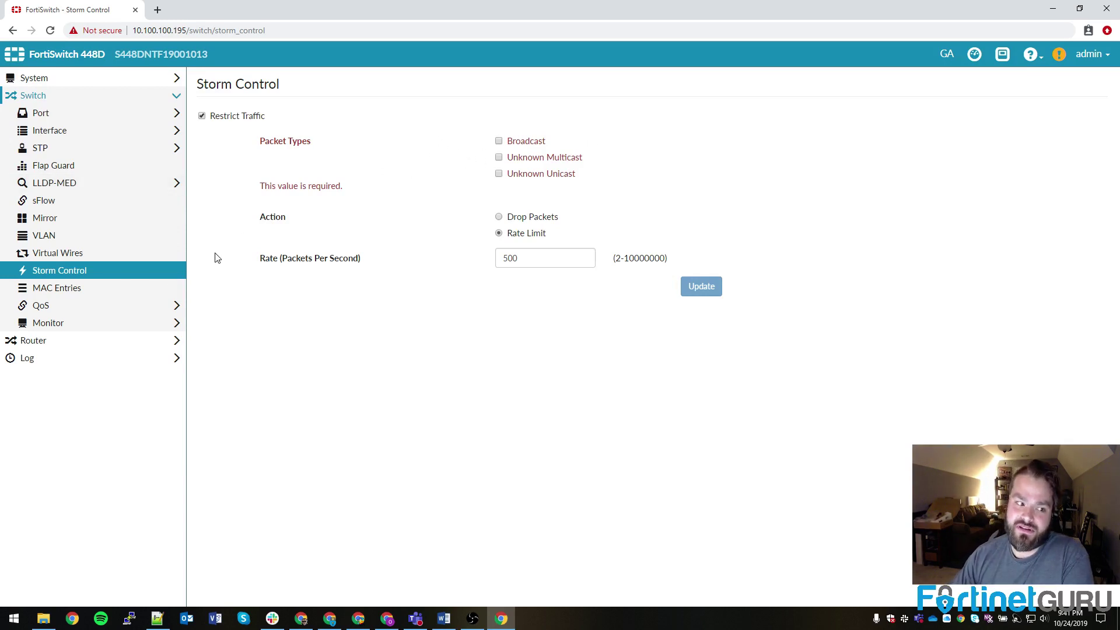
click(44, 289)
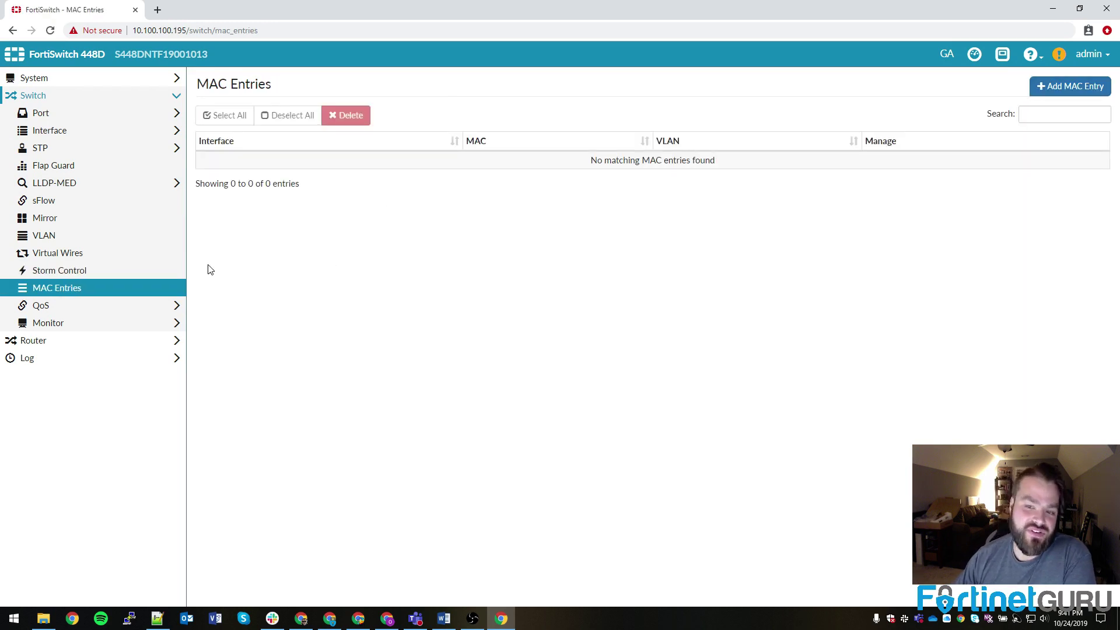
click(42, 307)
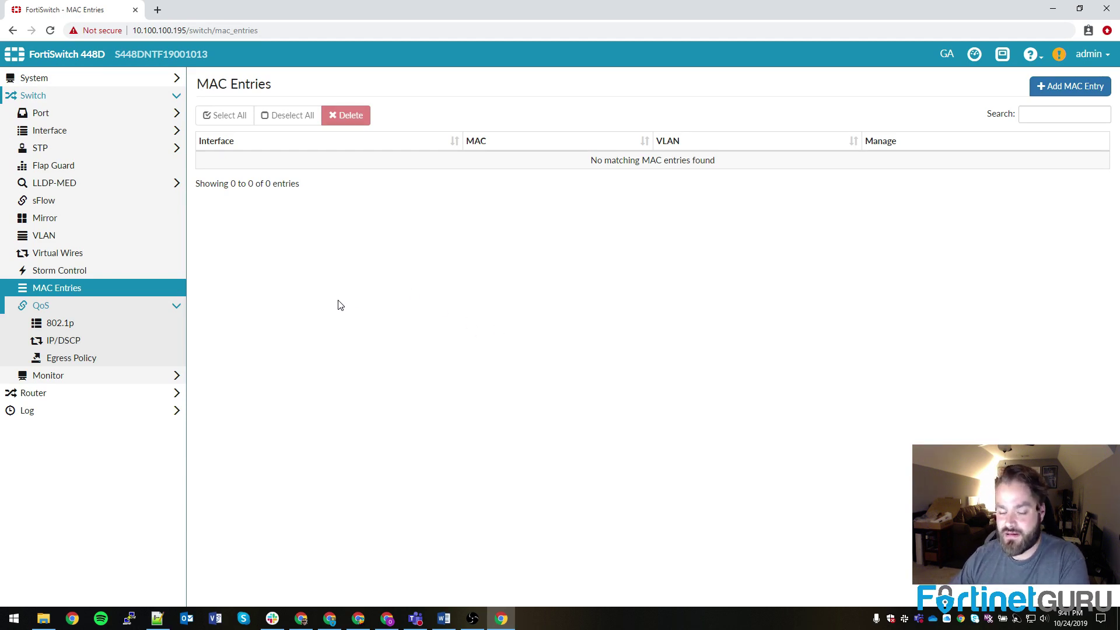
click(42, 305)
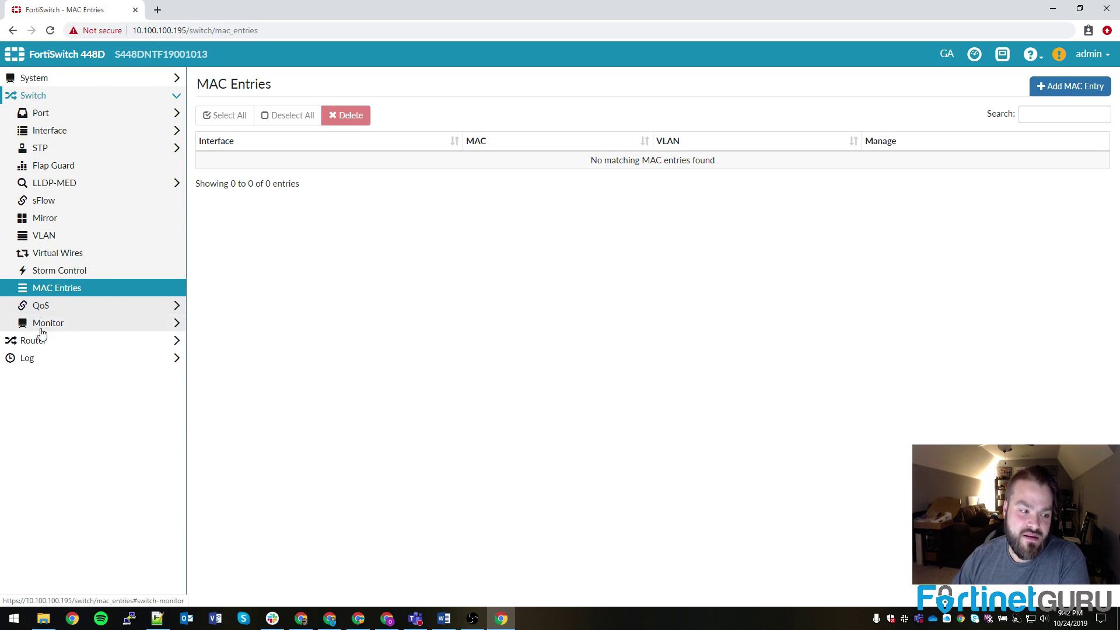
Step: Check the Forwarding Table and refreshed Port Stats, then the Spanning Tree instance at priority 32768
click(47, 322)
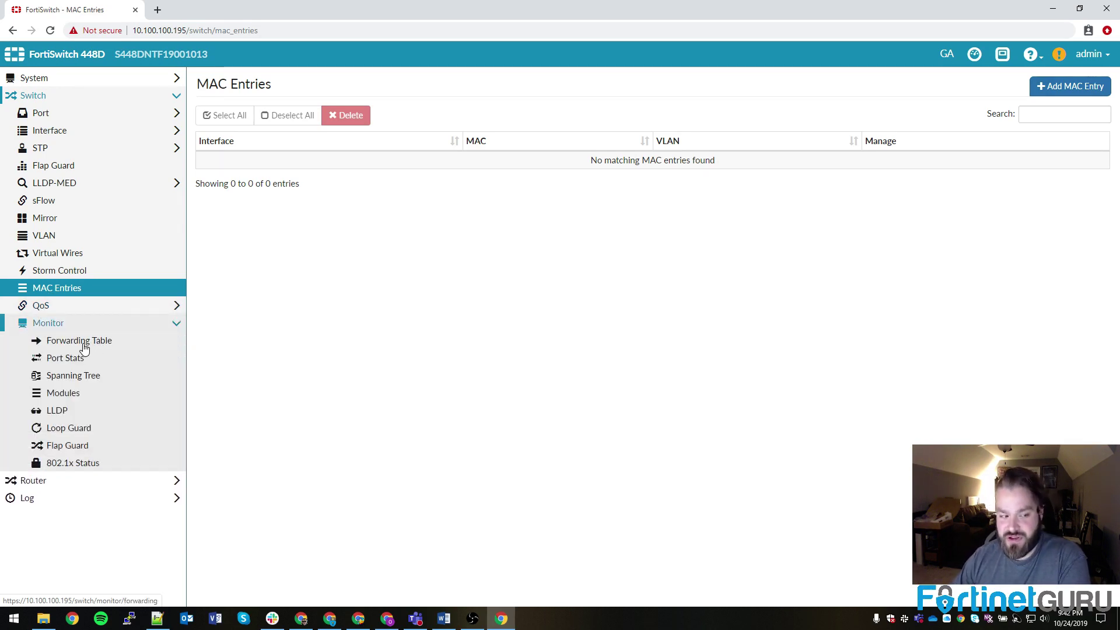
click(84, 347)
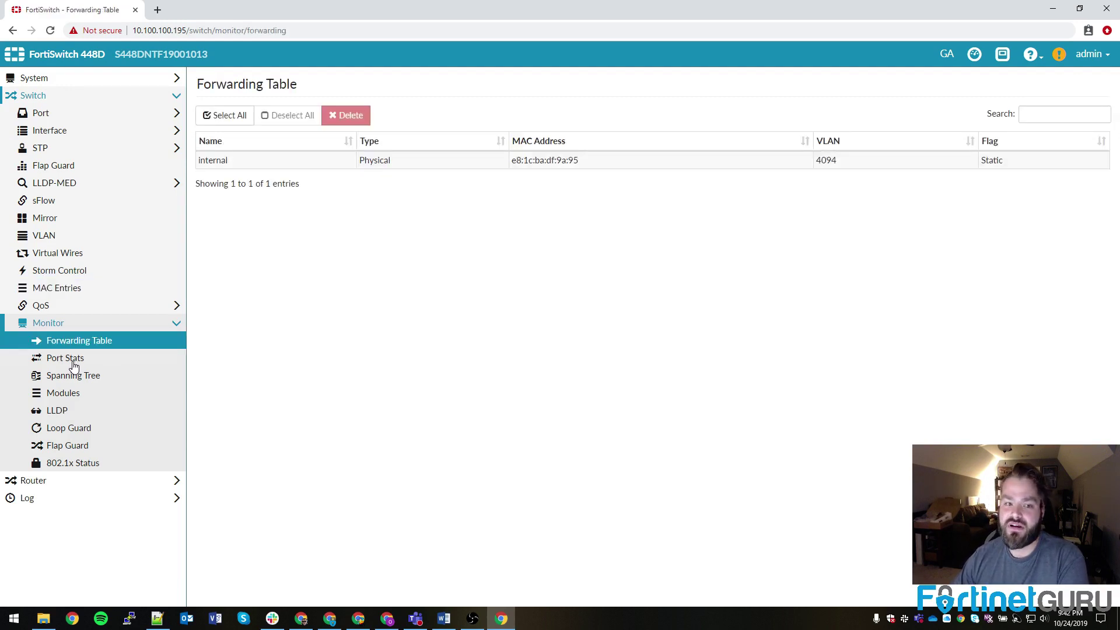
click(92, 376)
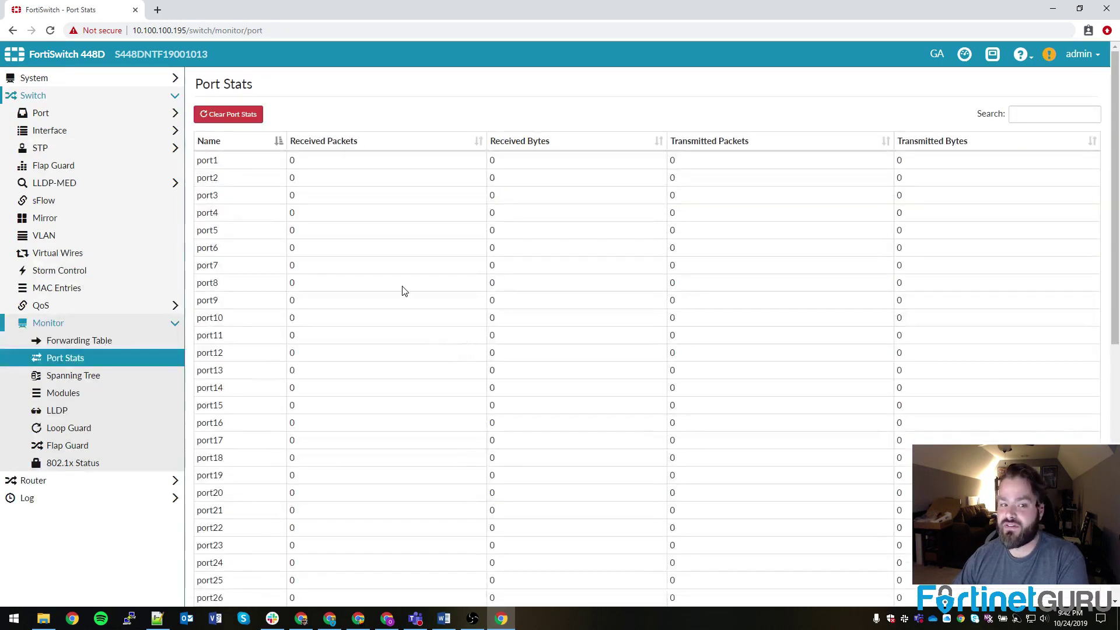
double_click(292, 160)
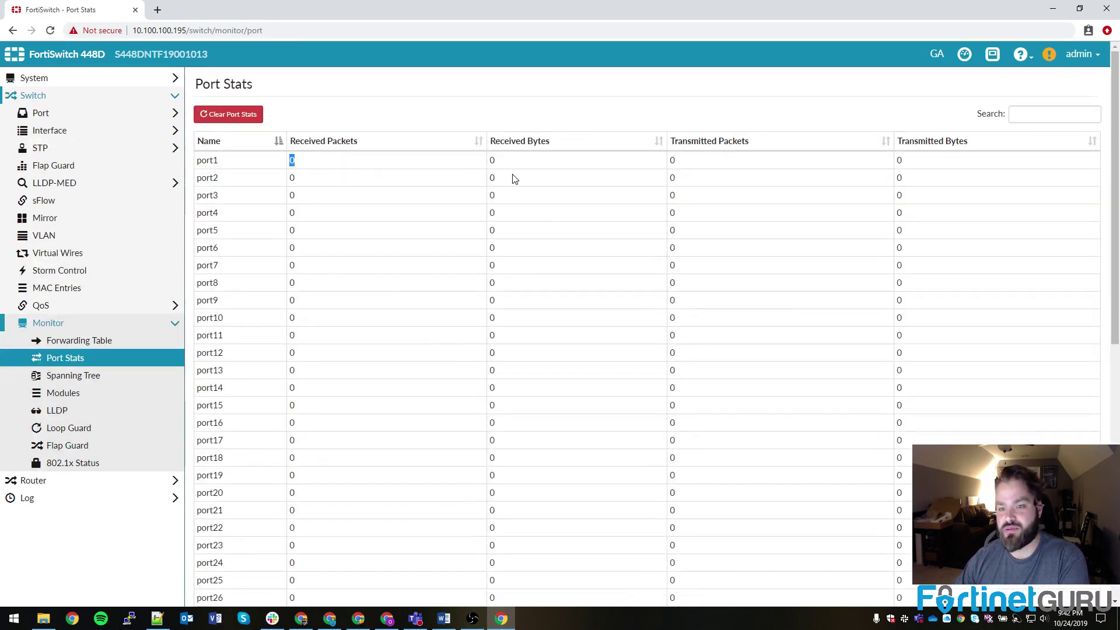
scroll(511, 240, down, 8)
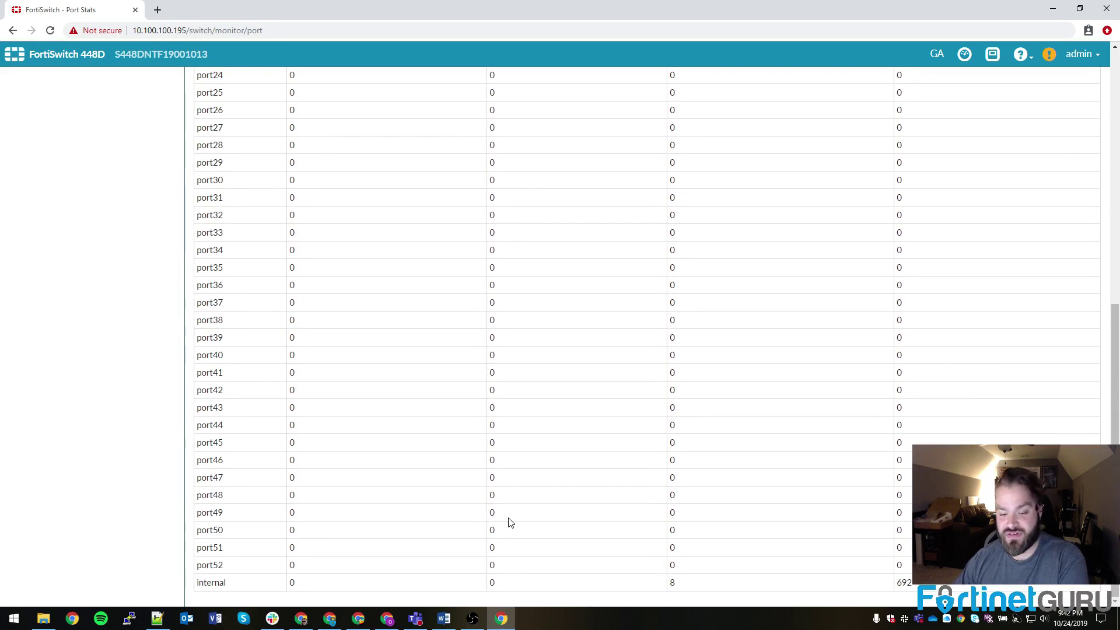
double_click(901, 582)
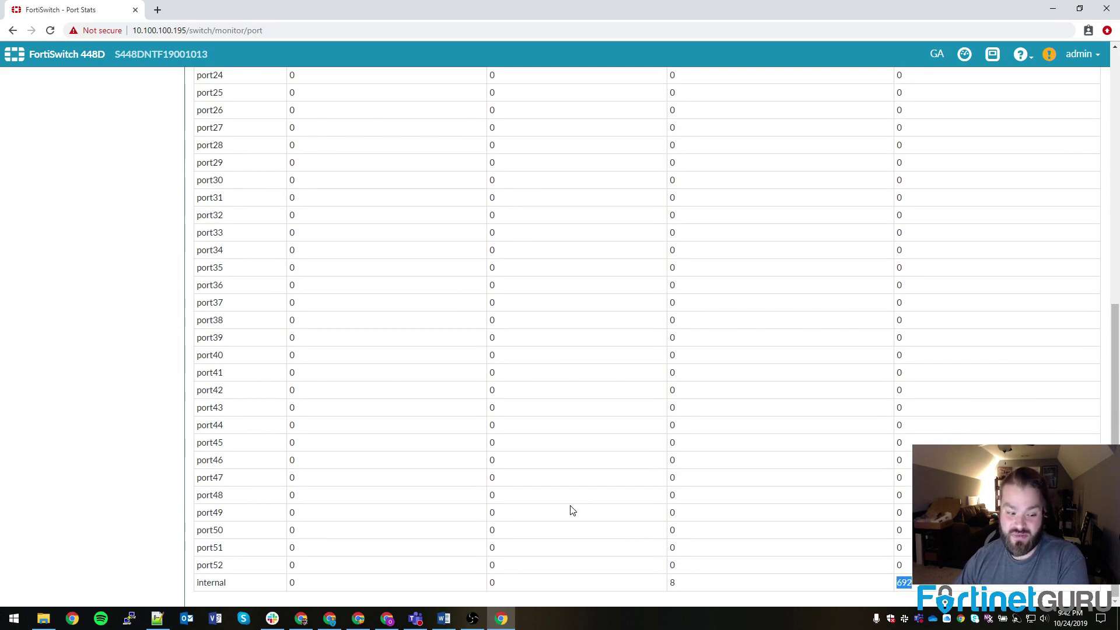
key(F5)
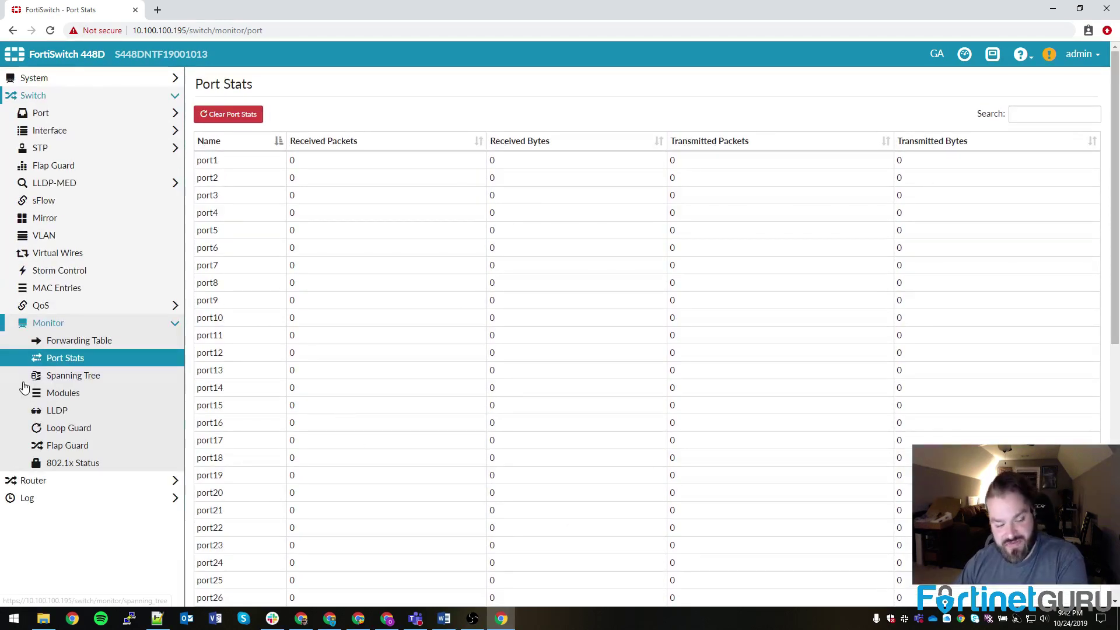
click(58, 378)
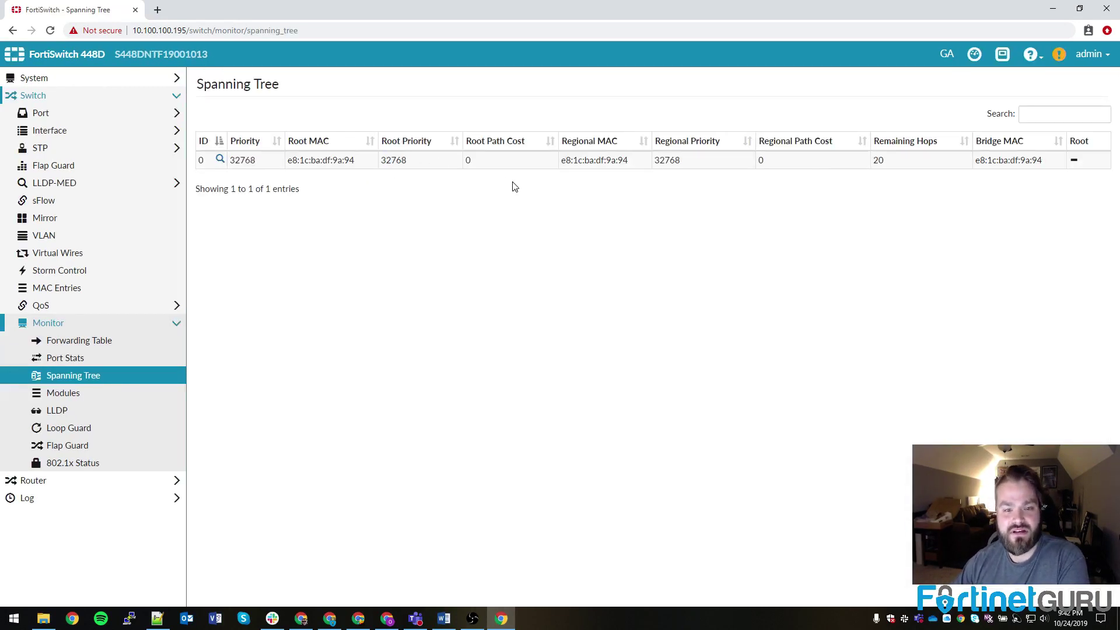
Step: View transceiver Modules status for ports 49–52 and the empty LLDP neighbour page
click(70, 396)
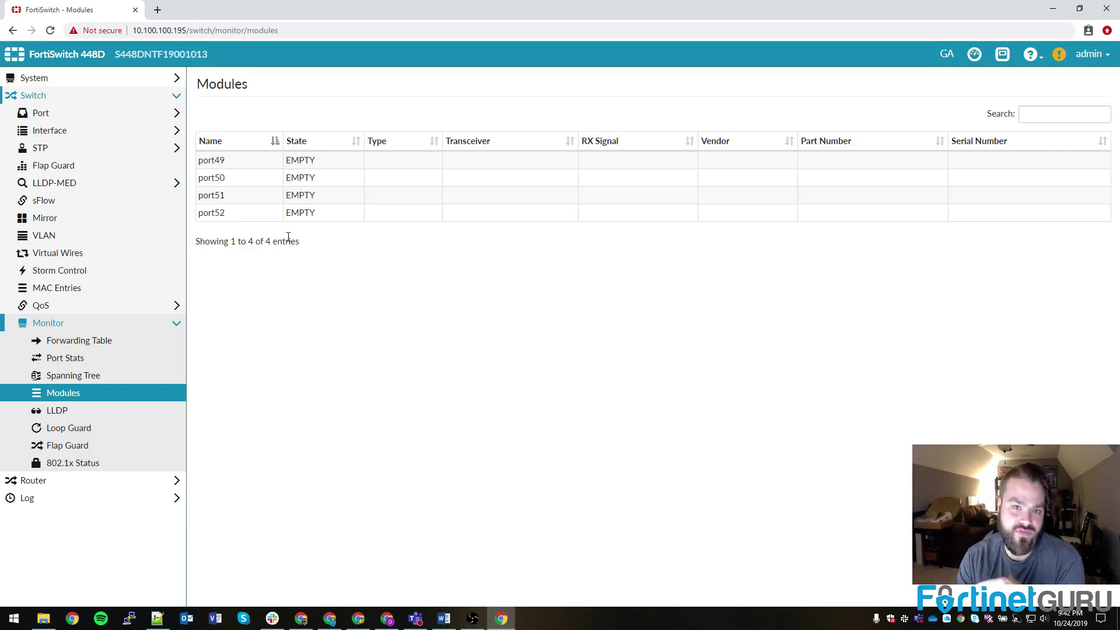
click(56, 410)
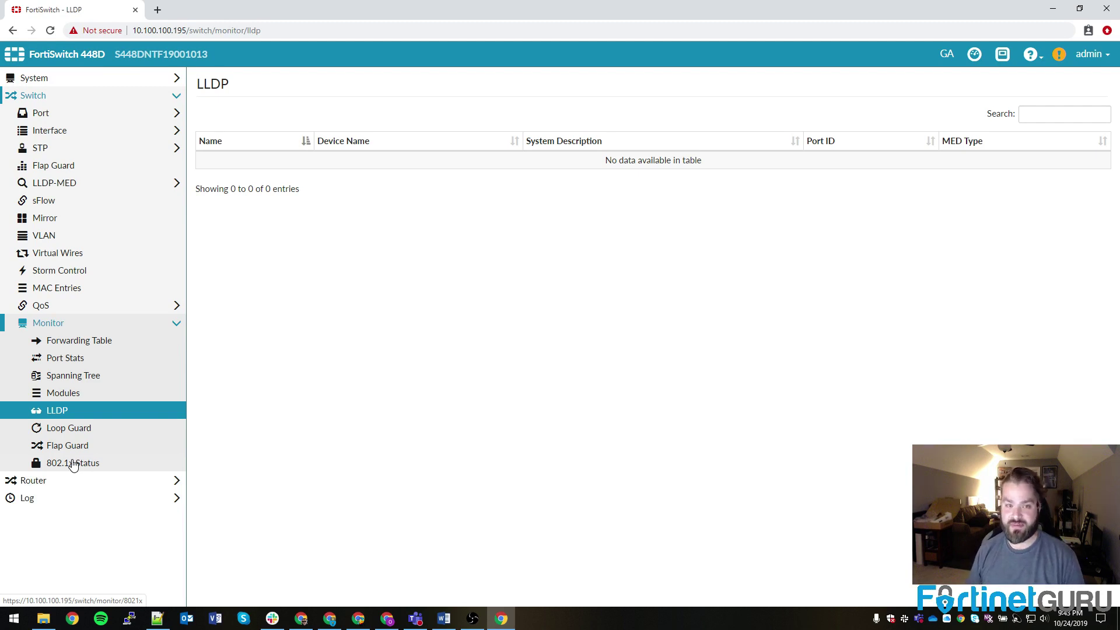
click(38, 325)
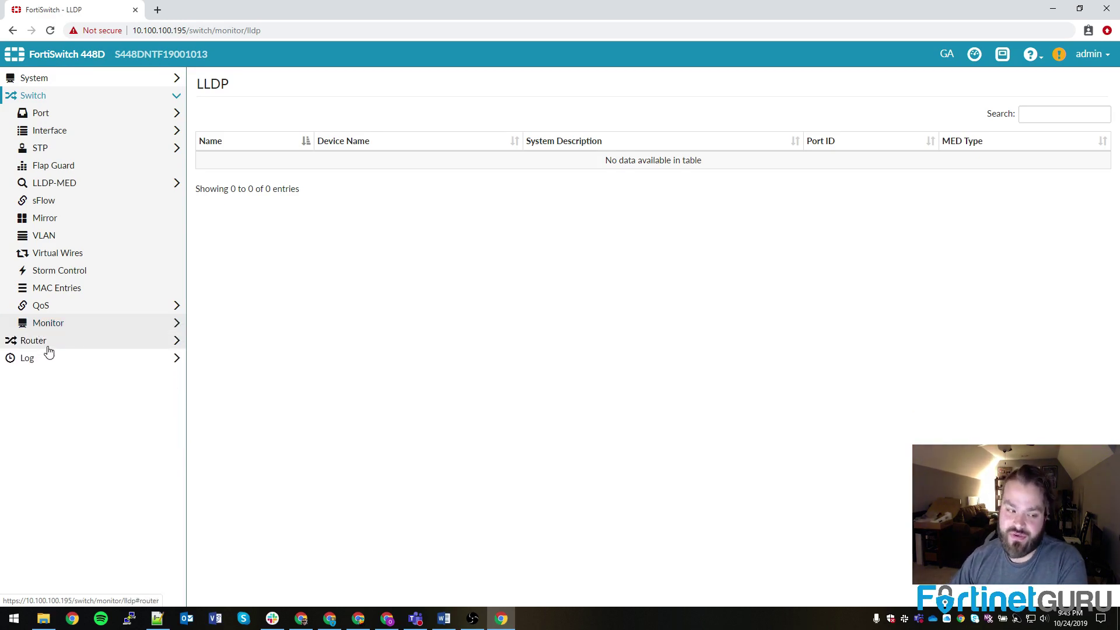
Step: Browse Router Static routes, Interfaces and Link Probes, then the Routing Monitor's three connected routes
click(41, 341)
click(45, 359)
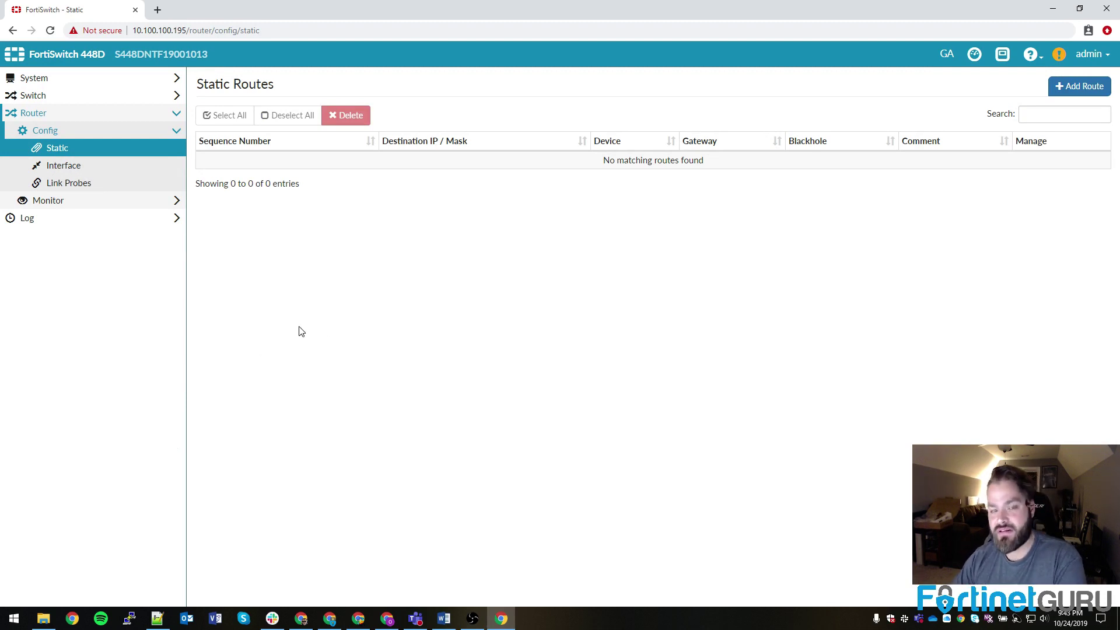
click(60, 168)
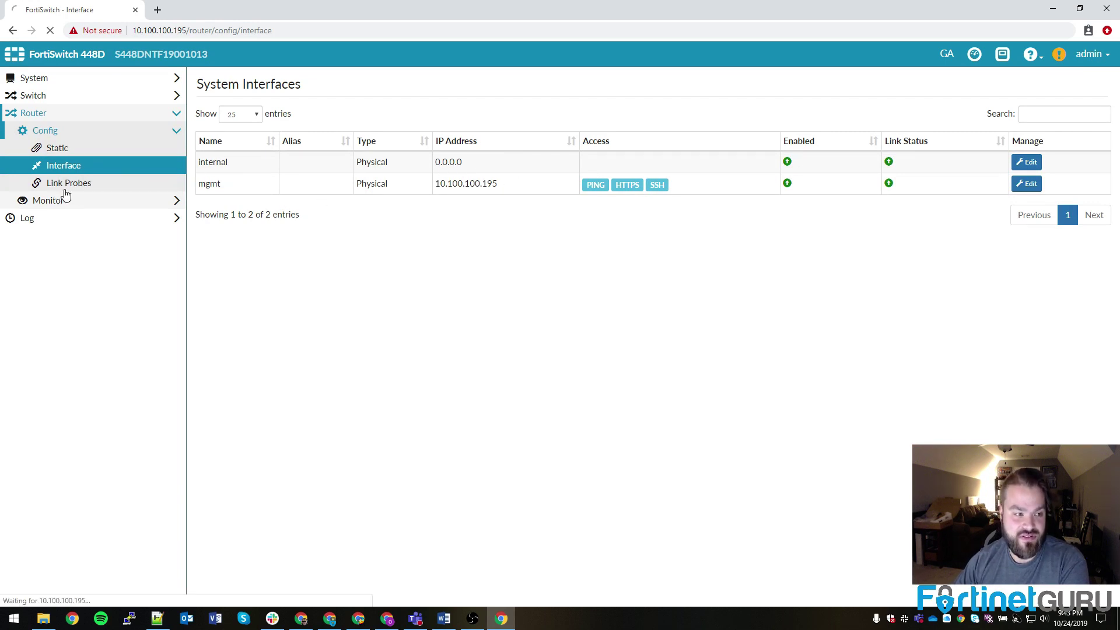
click(95, 208)
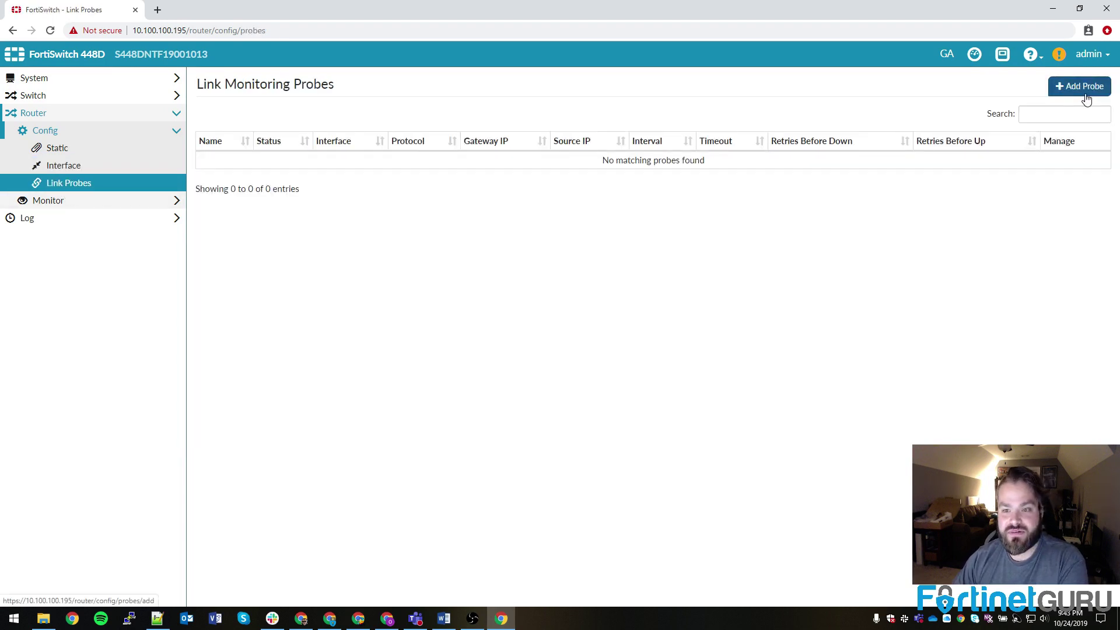
click(46, 204)
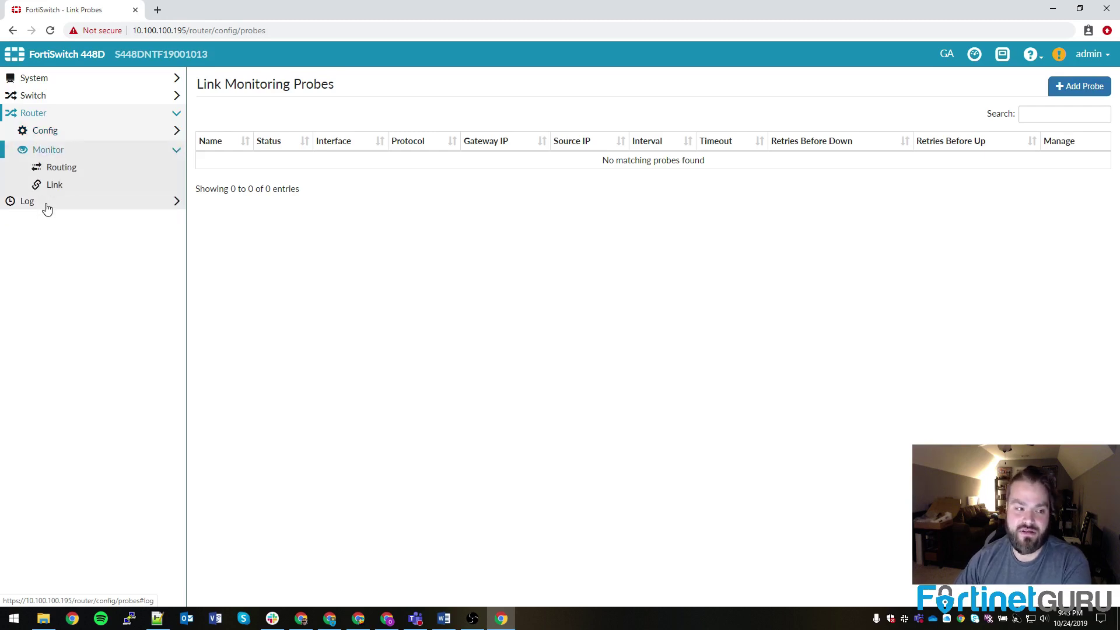
click(47, 165)
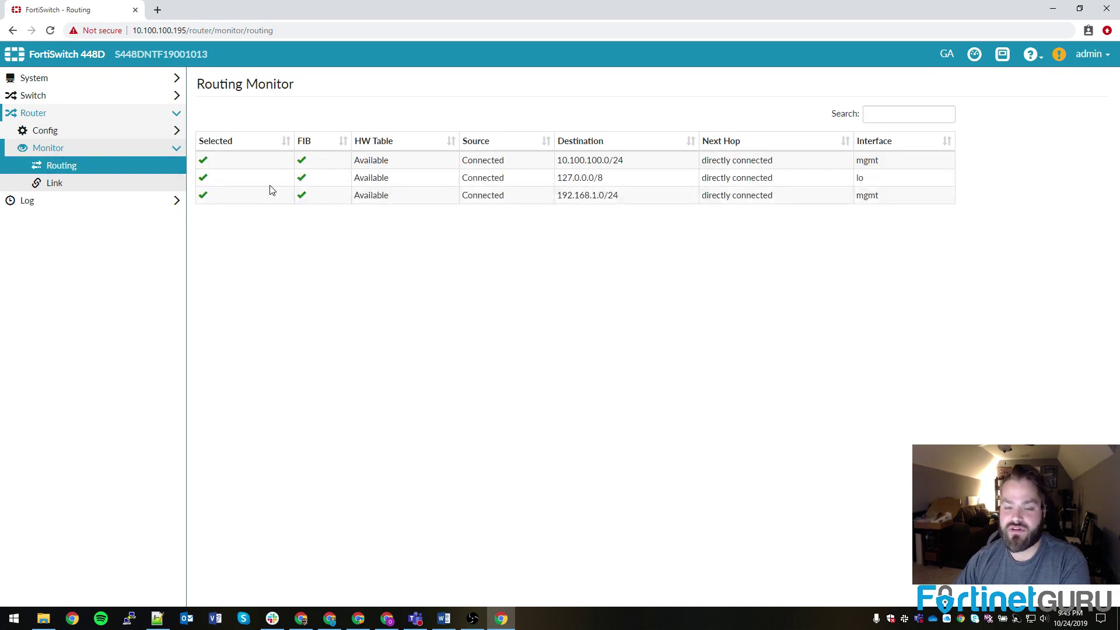
Step: View the Switch event log under Log > Event Log
click(19, 203)
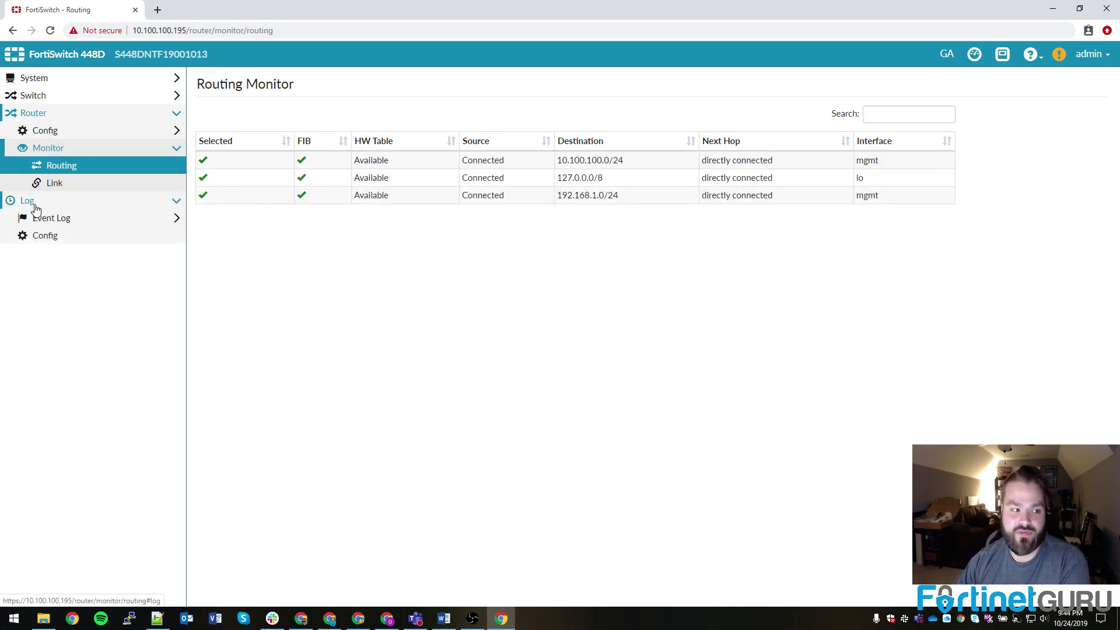
click(52, 221)
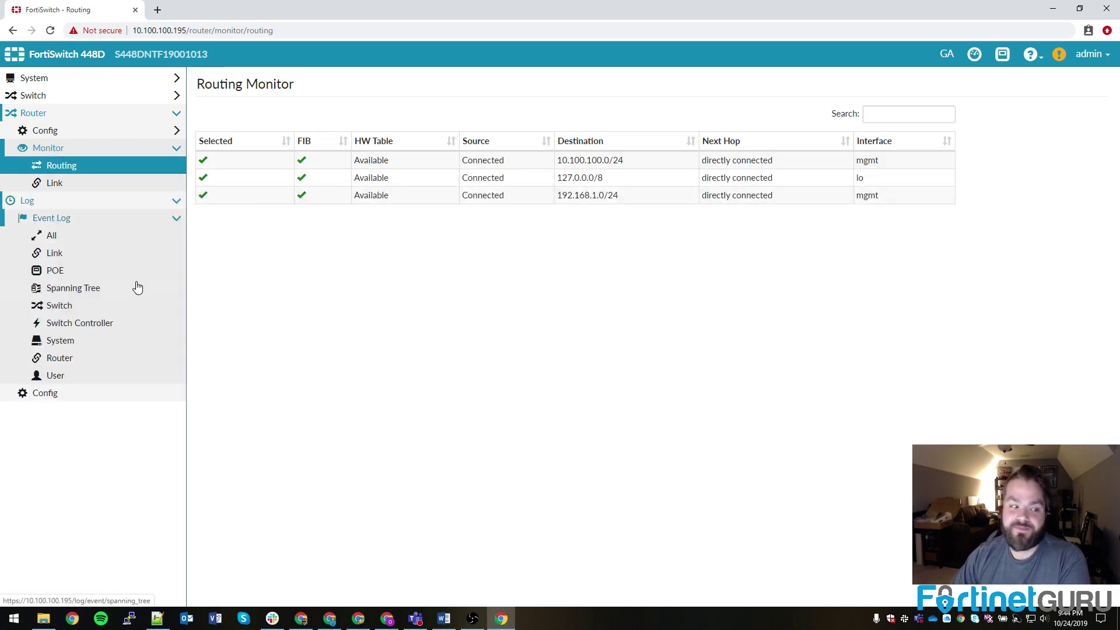
click(54, 304)
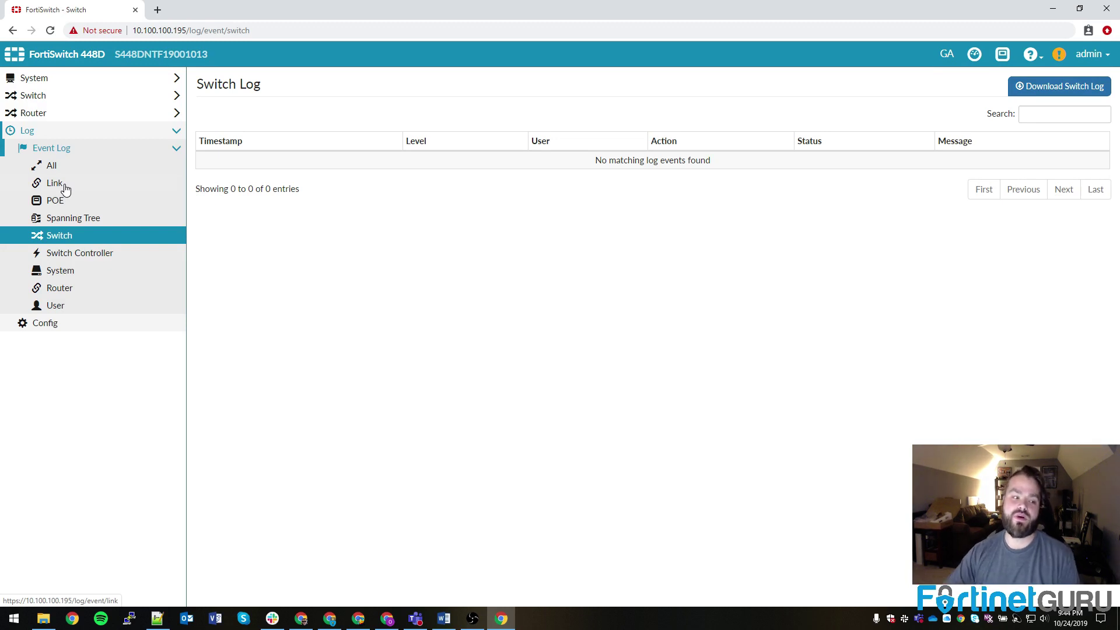
Step: On Log Configuration, try syslog forwarding at severity (6) Information, then leave it disabled
click(17, 296)
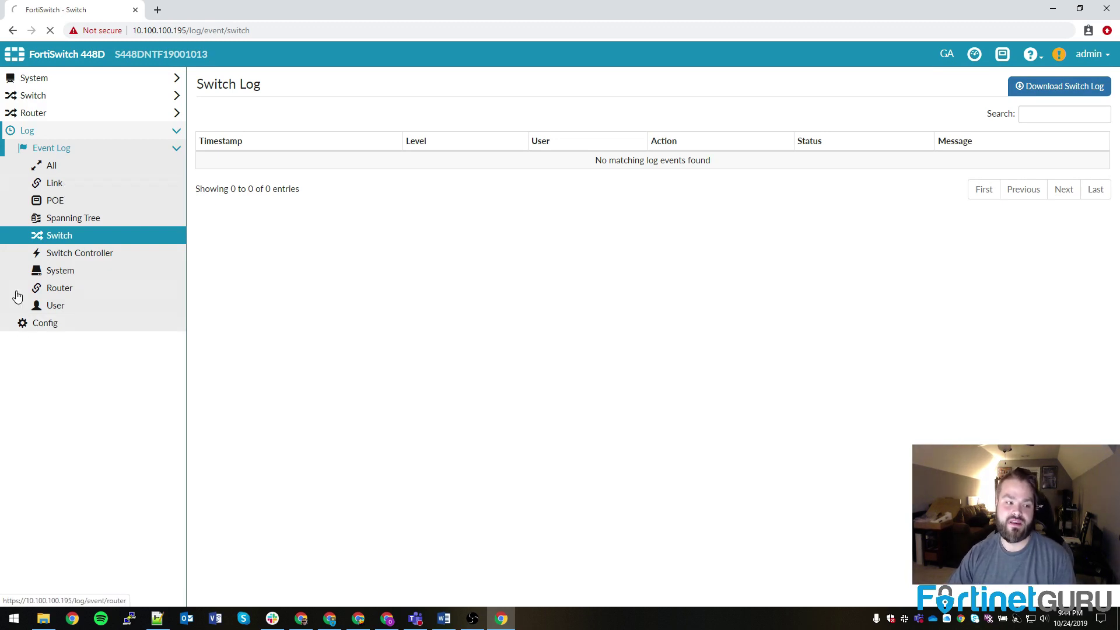
click(51, 324)
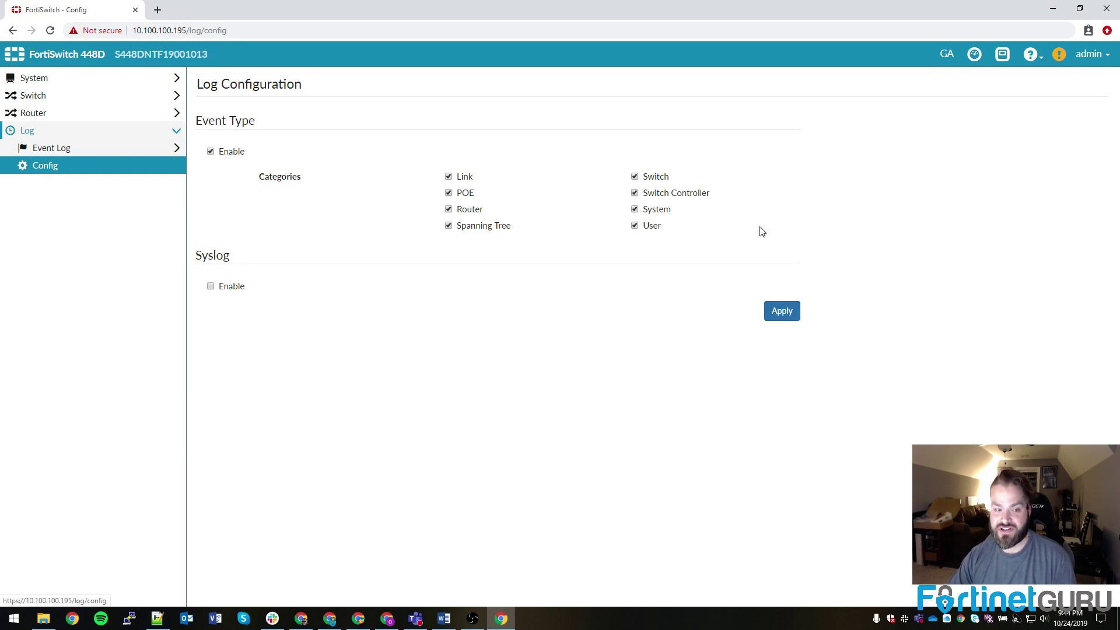
click(211, 287)
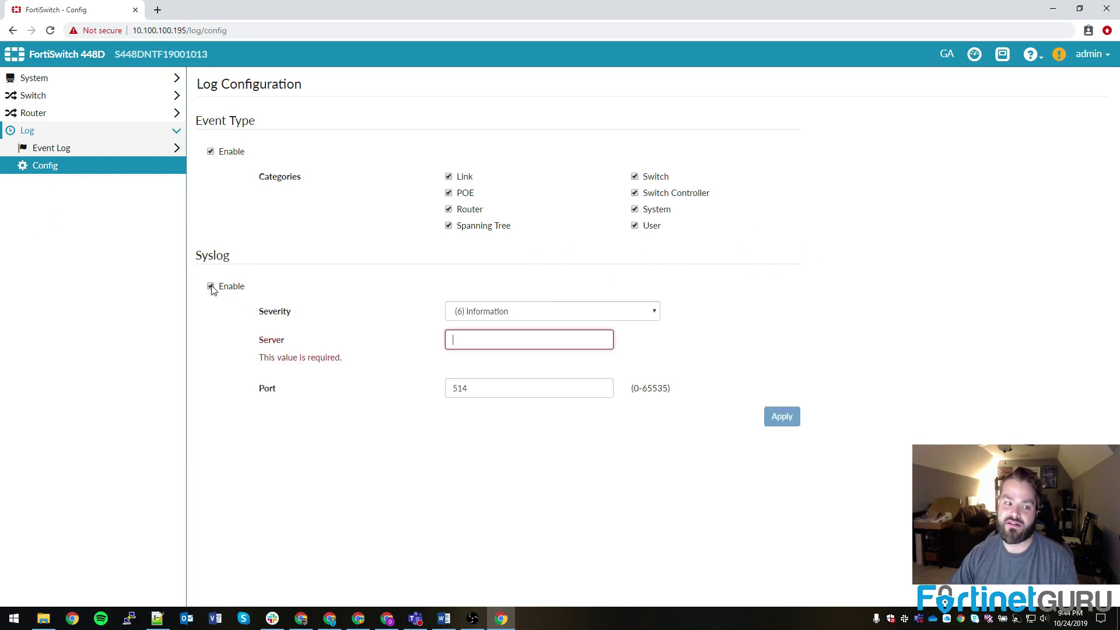
click(211, 287)
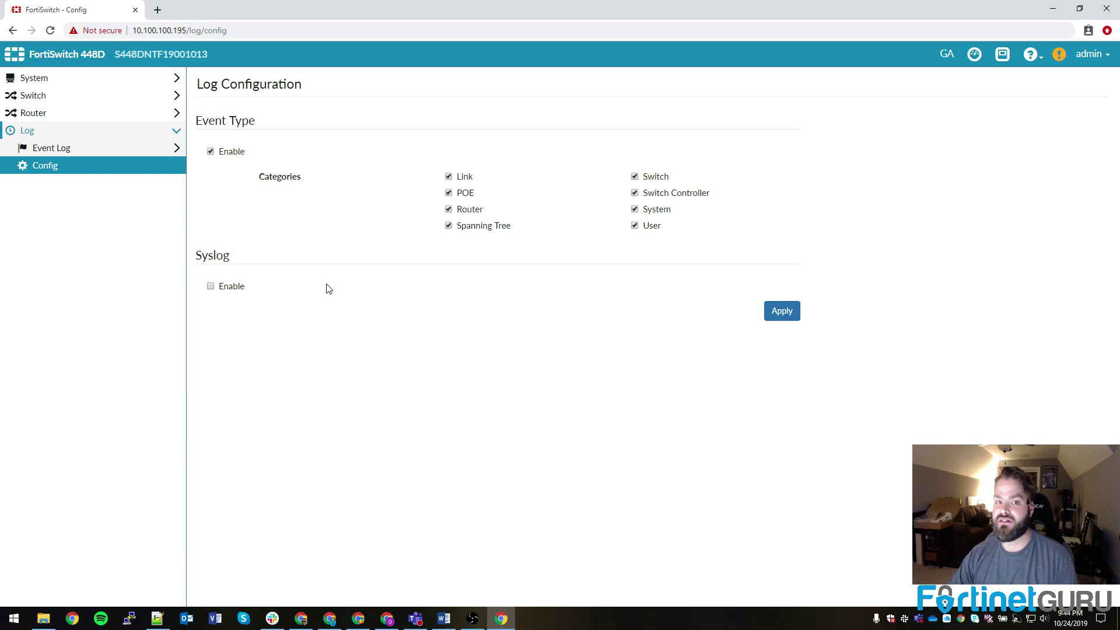
click(211, 287)
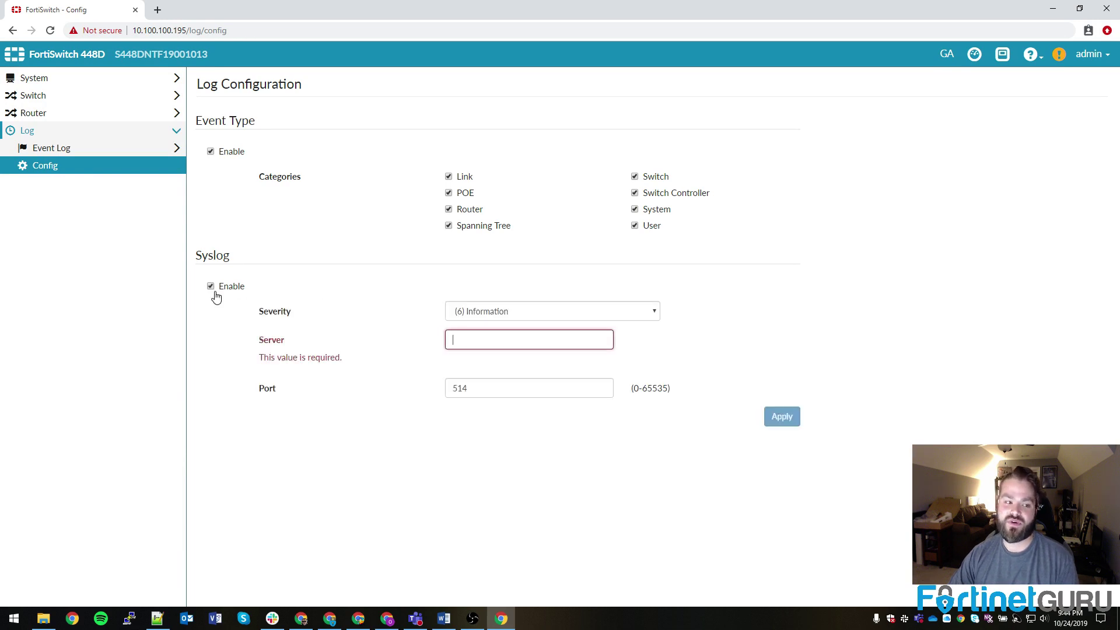
click(537, 319)
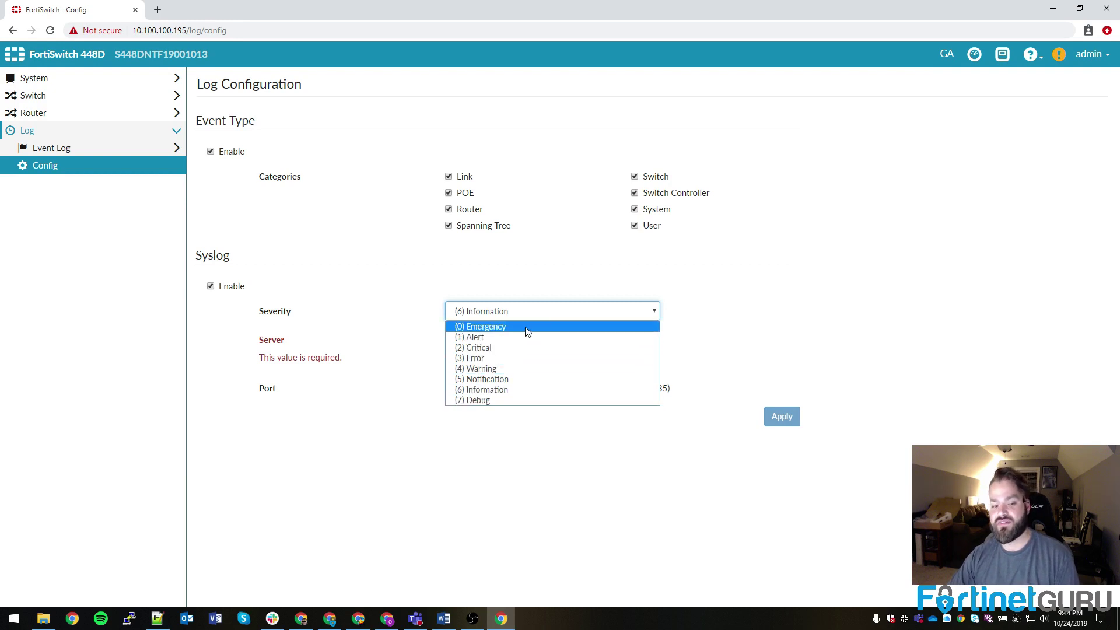
click(780, 324)
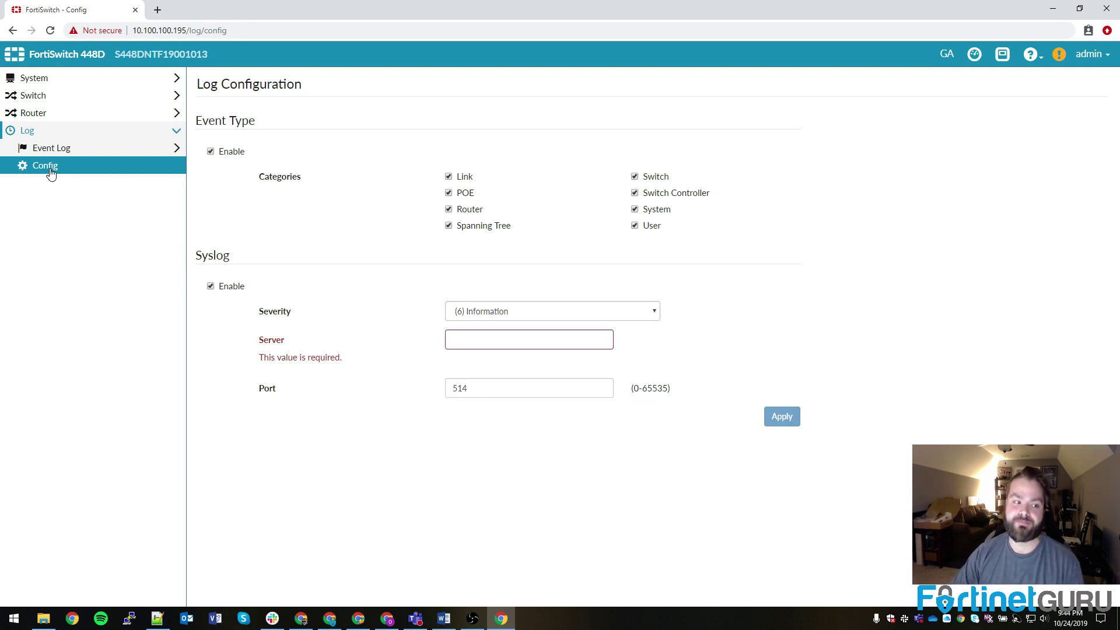
click(210, 286)
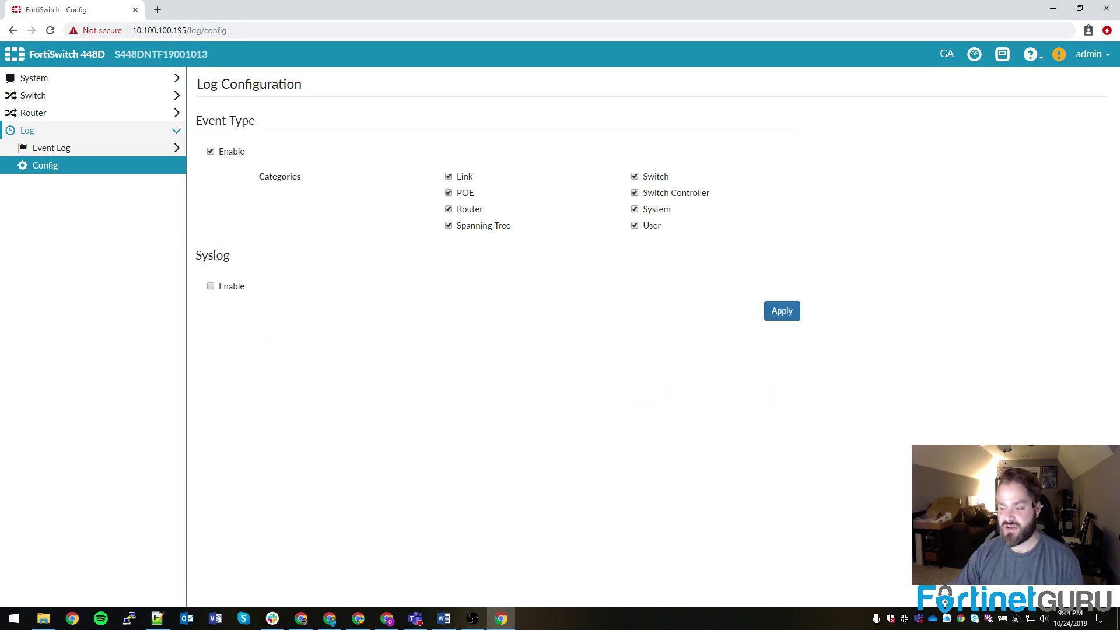